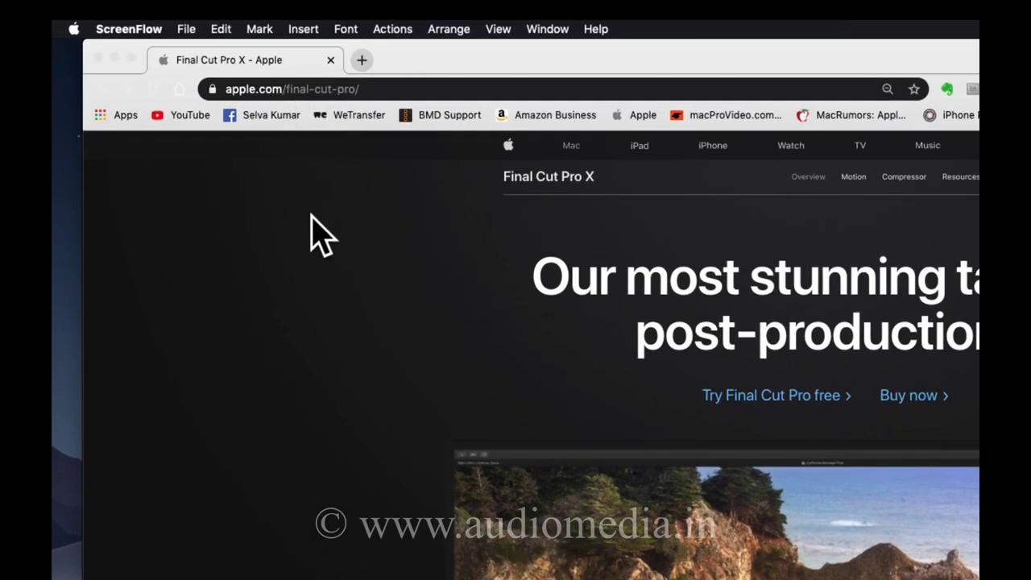
# - Open Chrome's Final Cut Pro X 90-day free trial page, then minimise the browser
pyautogui.click(288, 249)
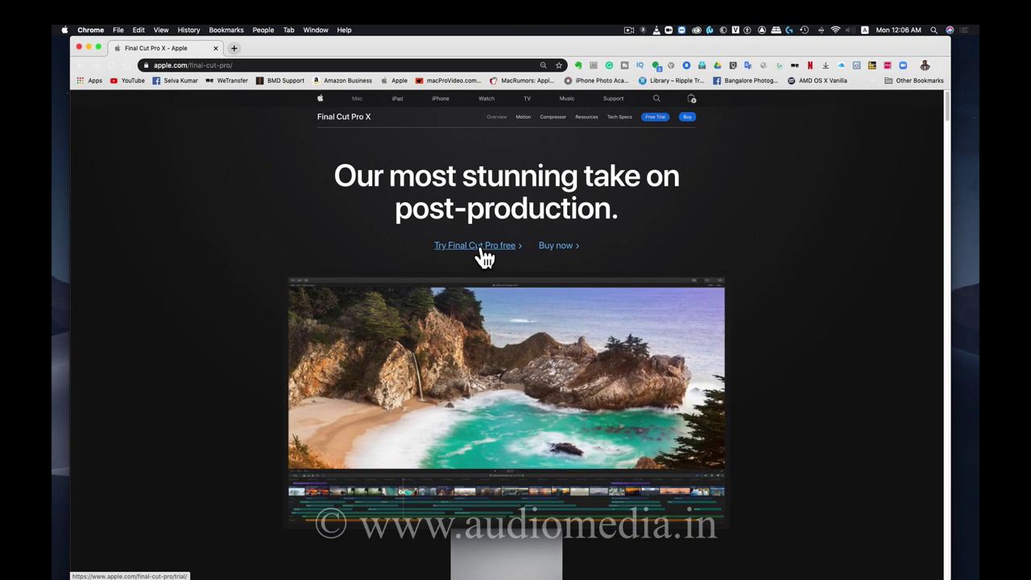
pyautogui.click(481, 248)
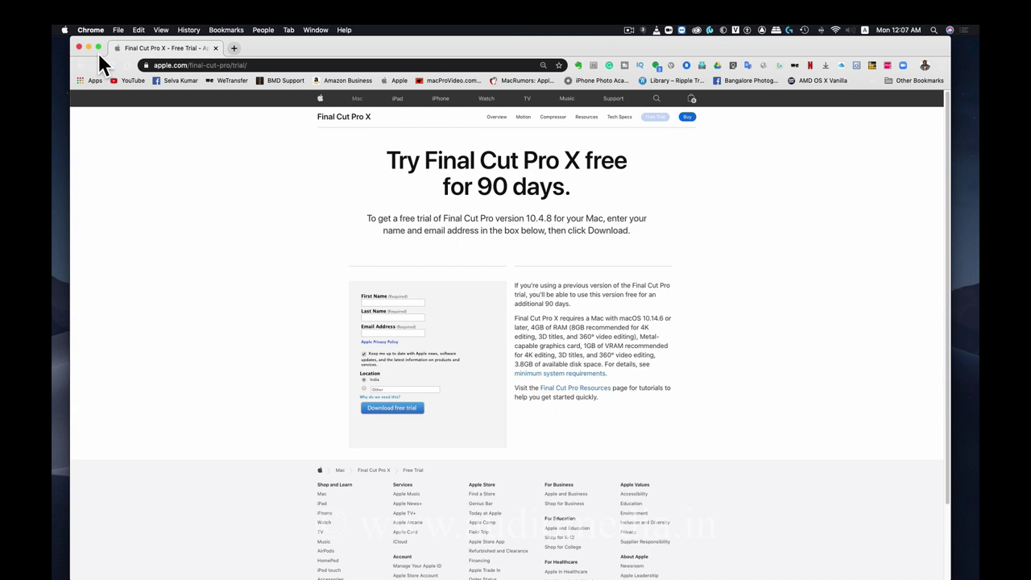
pyautogui.click(87, 47)
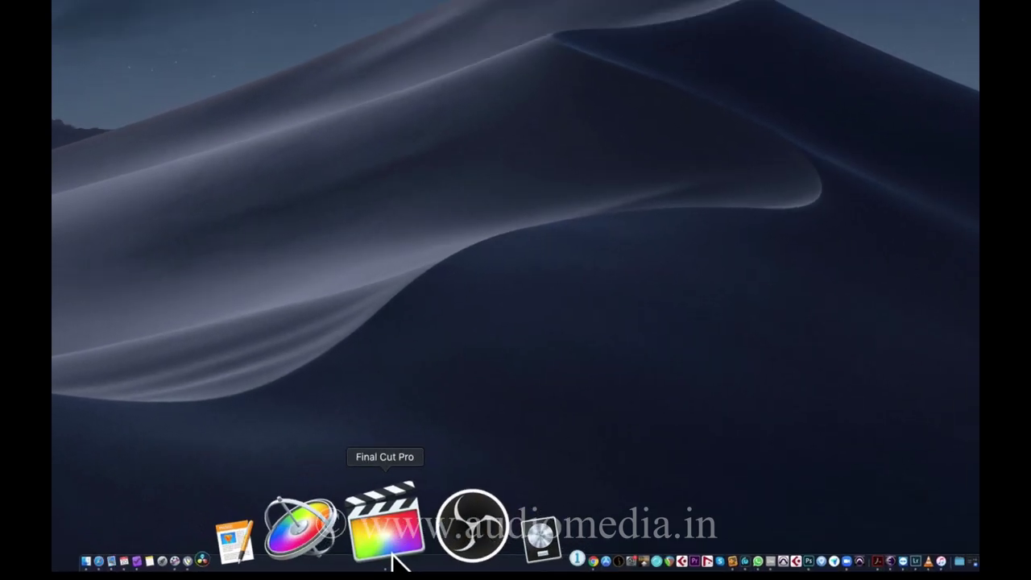
# - Bring Final Cut Pro forward and open the Media Import window from the toolbar
pyautogui.click(395, 546)
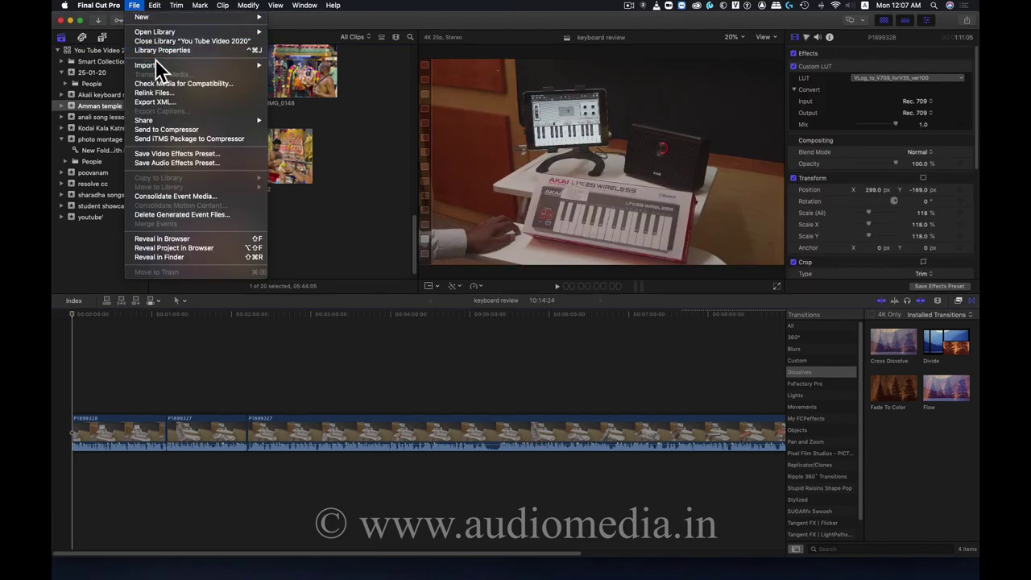
pyautogui.moveTo(156, 64)
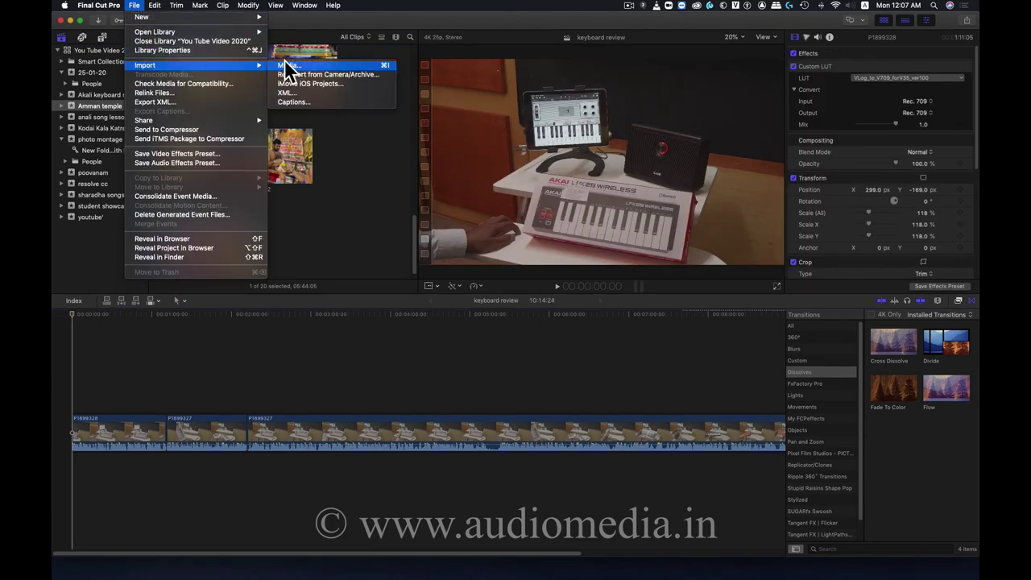
pyautogui.click(132, 5)
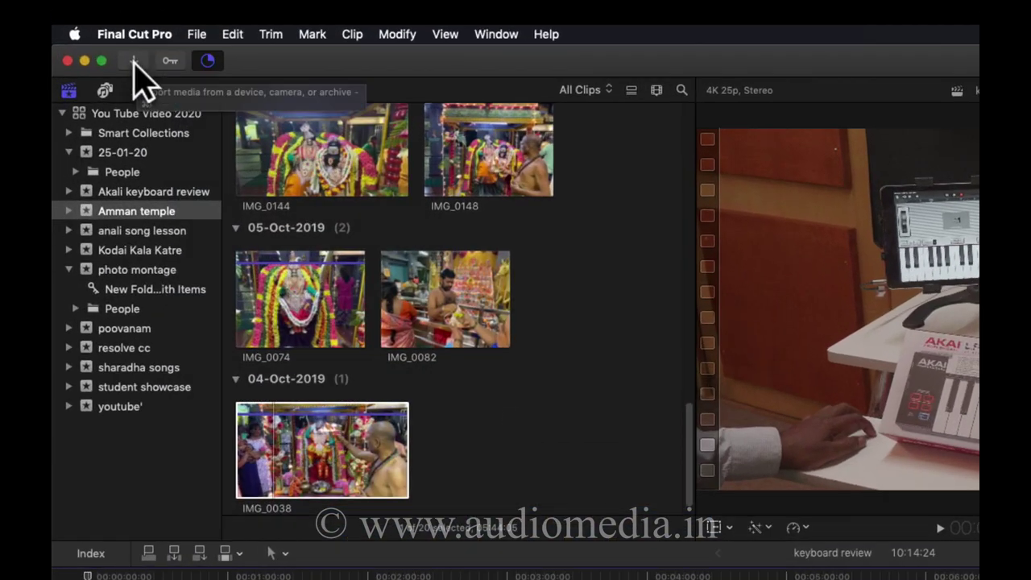
pyautogui.click(134, 61)
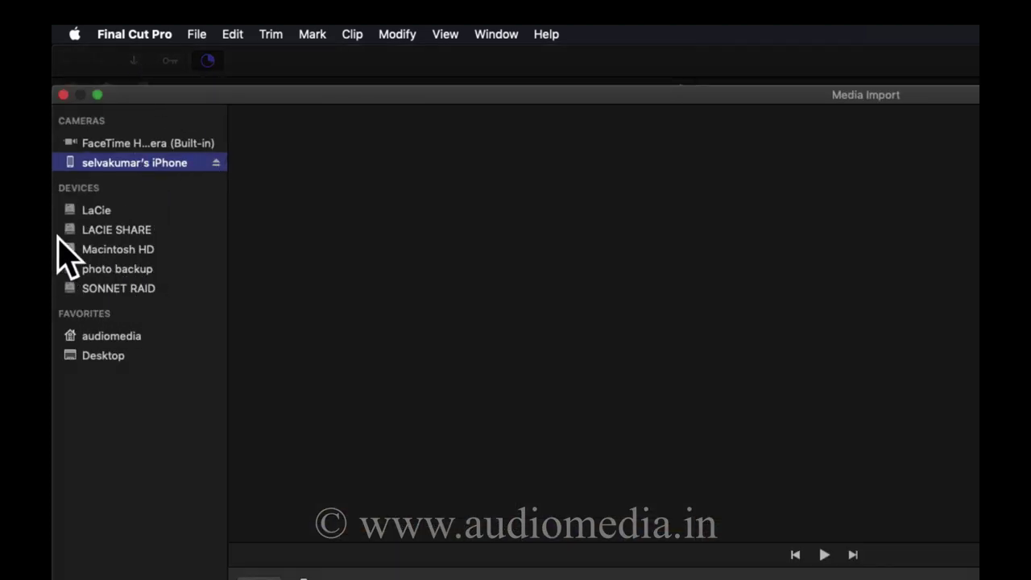
# - Choose the iPhone as import source and preview clips IMG_0326, IMG_0385 and IMG_0477
pyautogui.click(105, 166)
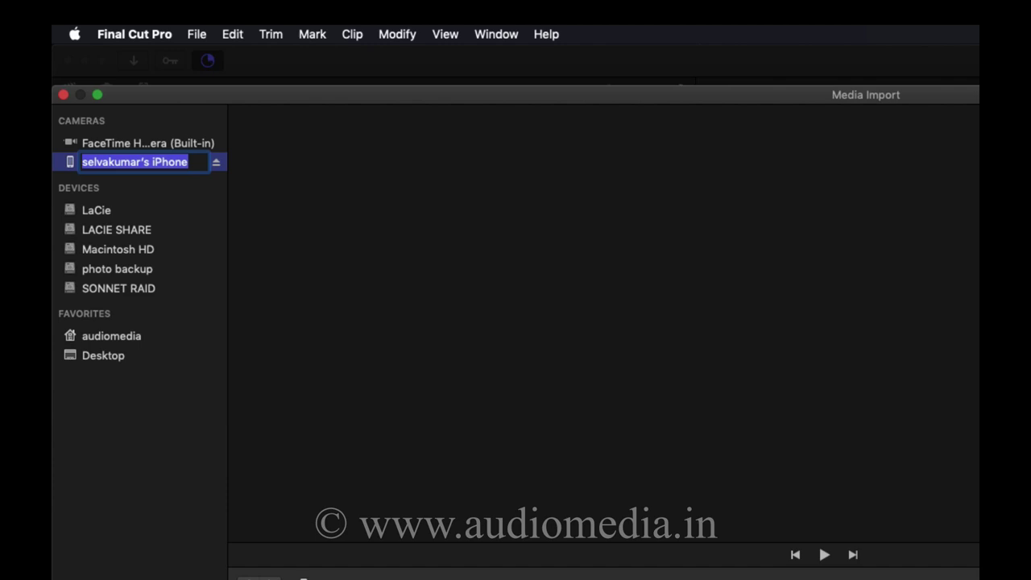
pyautogui.press('Return')
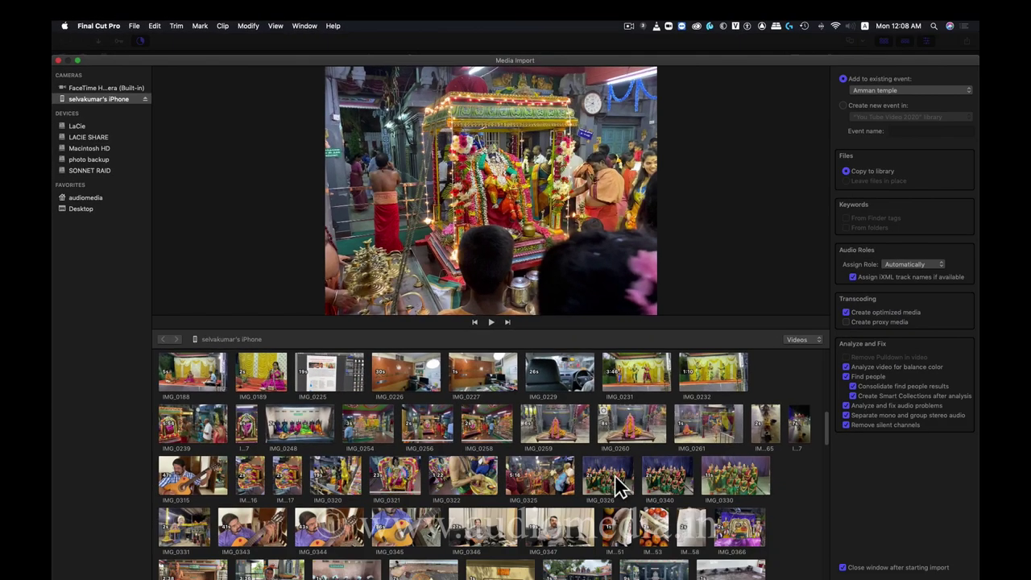
pyautogui.click(614, 474)
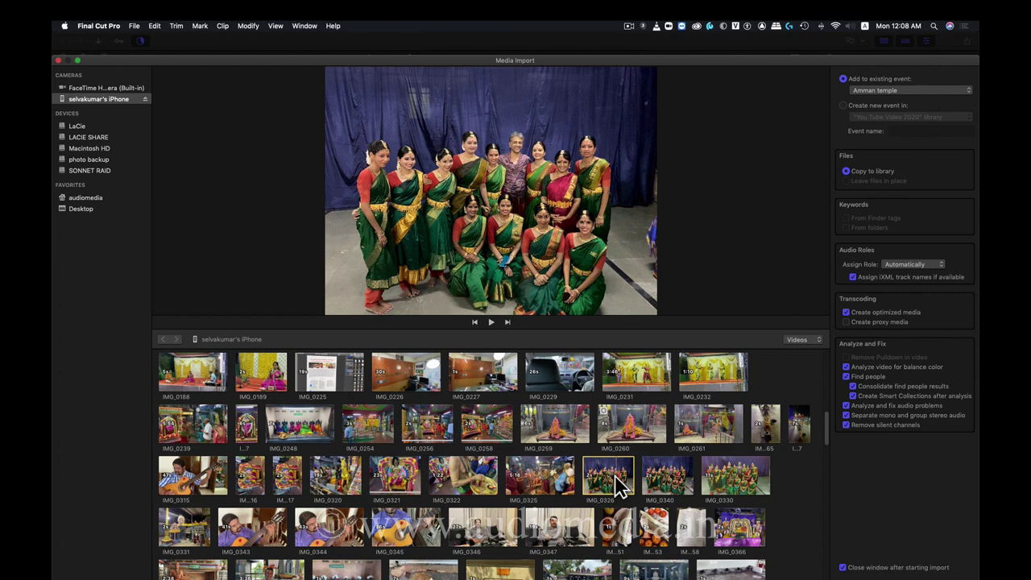
pyautogui.scroll(-3, 617, 486)
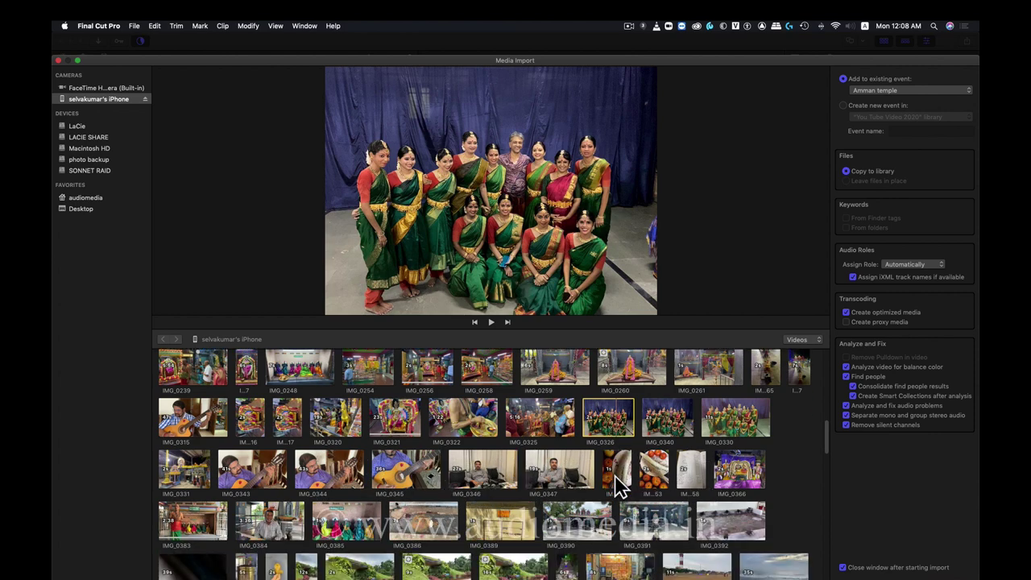
pyautogui.click(359, 527)
pyautogui.scroll(-3, 358, 527)
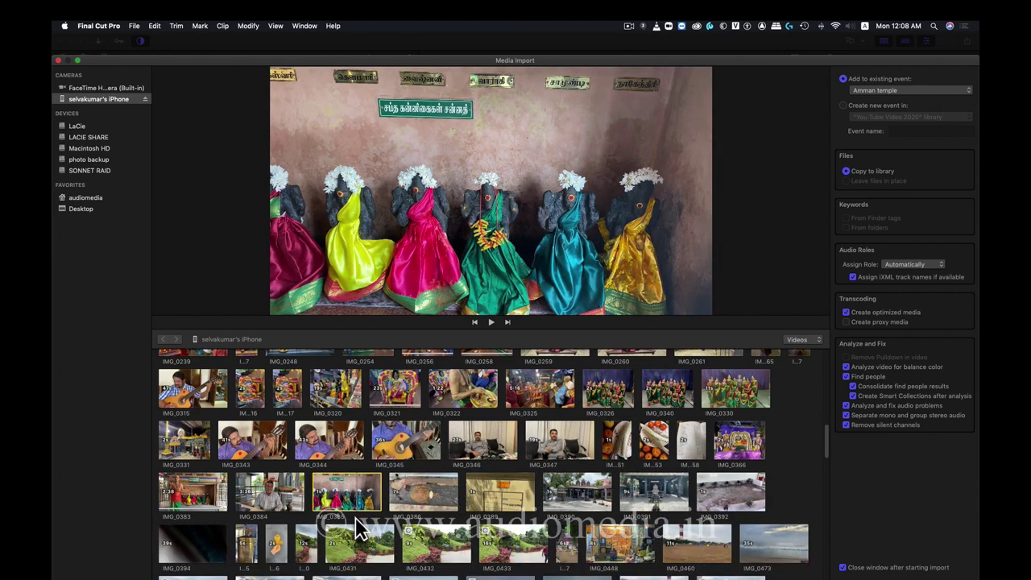
pyautogui.scroll(-3, 356, 522)
pyautogui.scroll(-3, 356, 520)
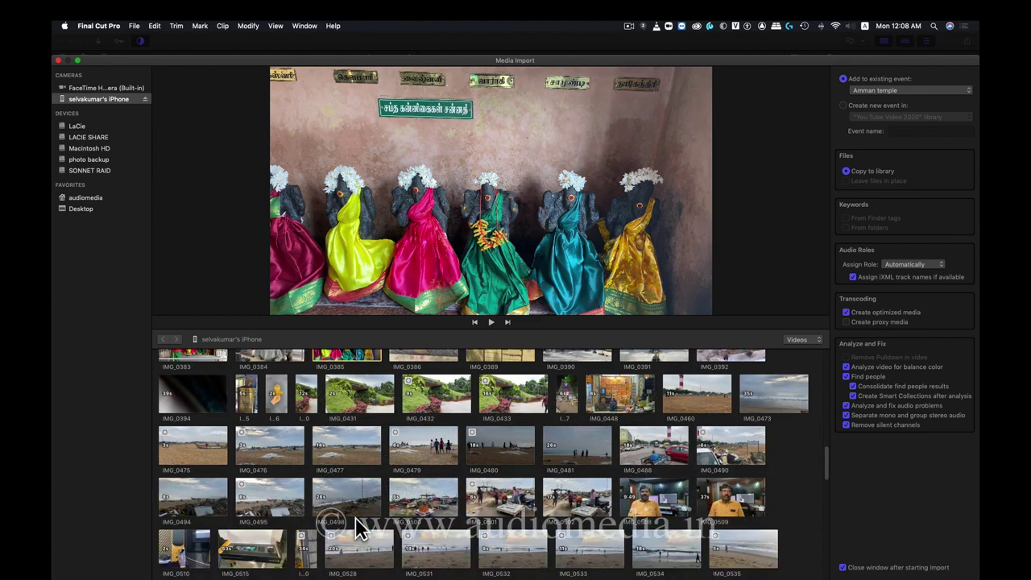
pyautogui.click(330, 454)
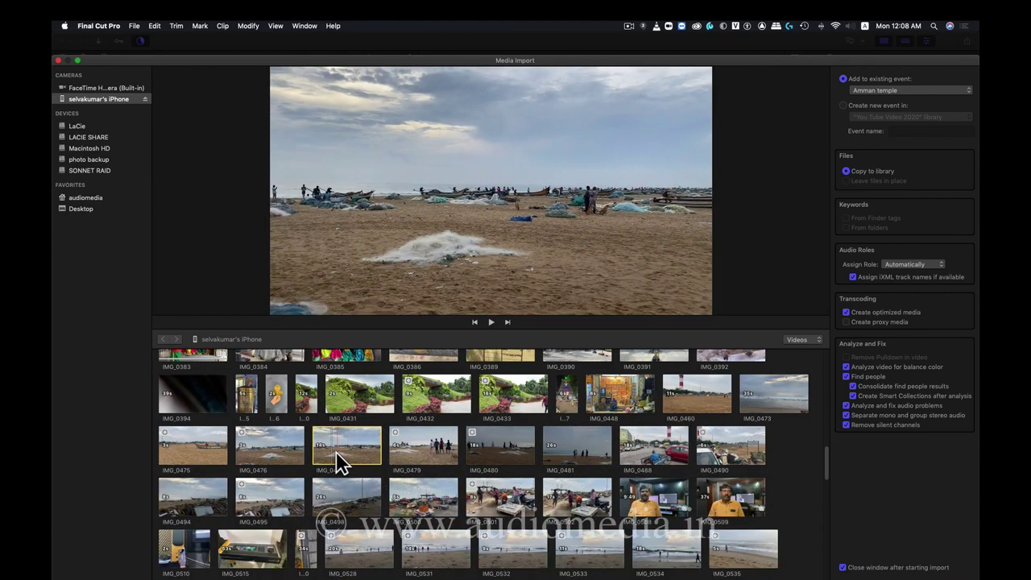
# - Preview IMG_1006, then select clips IMG_1005 through IMG_1025 for the Amman temple event
pyautogui.scroll(-5, 338, 460)
pyautogui.scroll(-5, 339, 460)
pyautogui.scroll(-5, 338, 460)
pyautogui.scroll(-5, 339, 461)
pyautogui.scroll(-5, 338, 461)
pyautogui.scroll(-5, 338, 460)
pyautogui.scroll(-5, 338, 460)
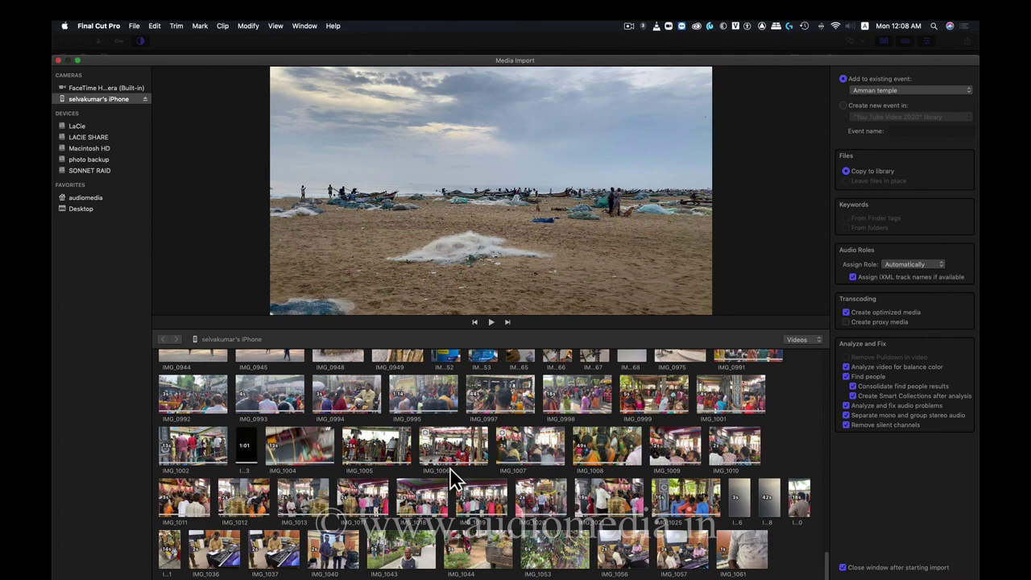
pyautogui.click(484, 463)
pyautogui.scroll(2, 486, 467)
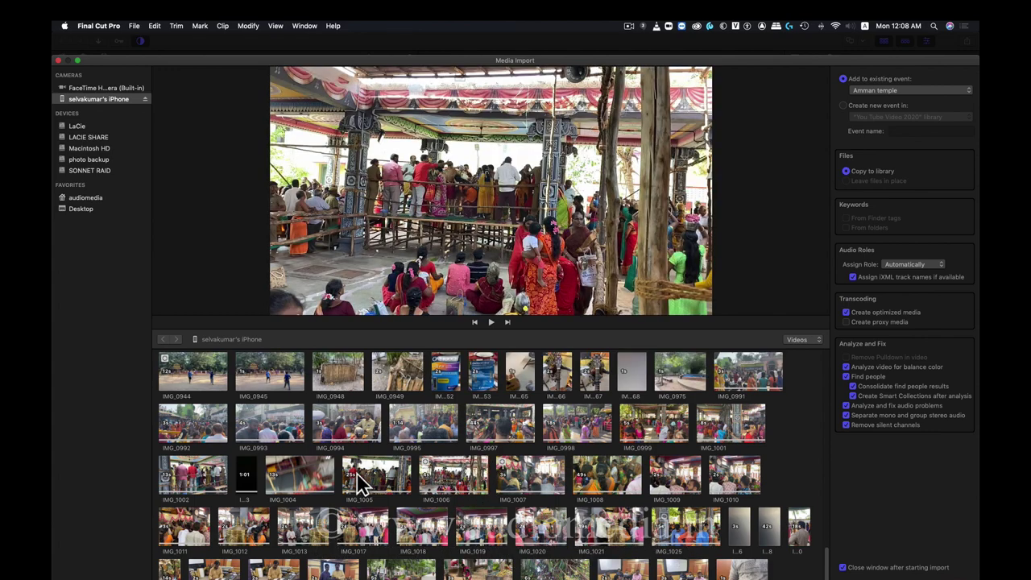
pyautogui.click(385, 489)
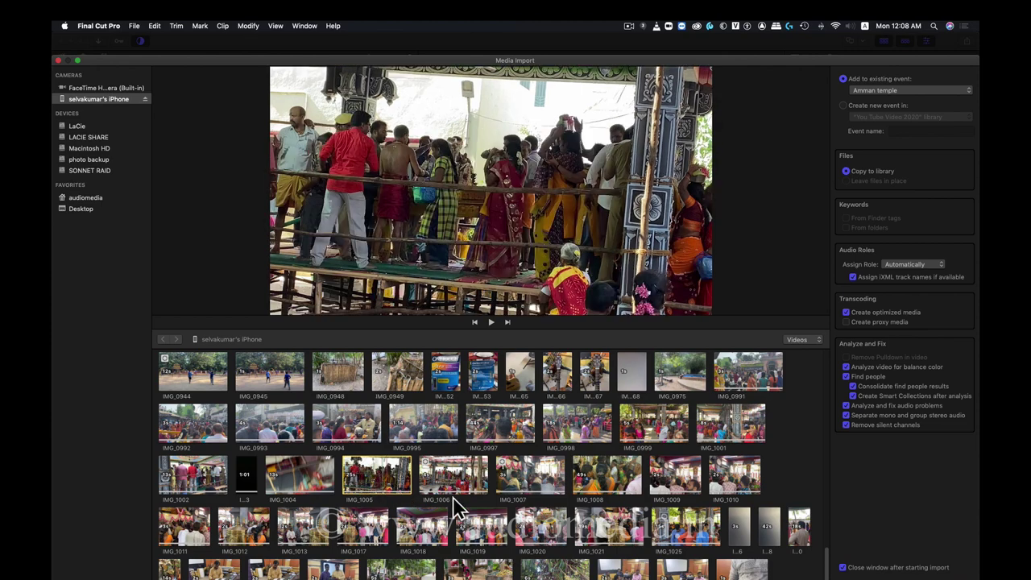
pyautogui.keyDown('shift'); pyautogui.click(673, 538); pyautogui.keyUp('shift')
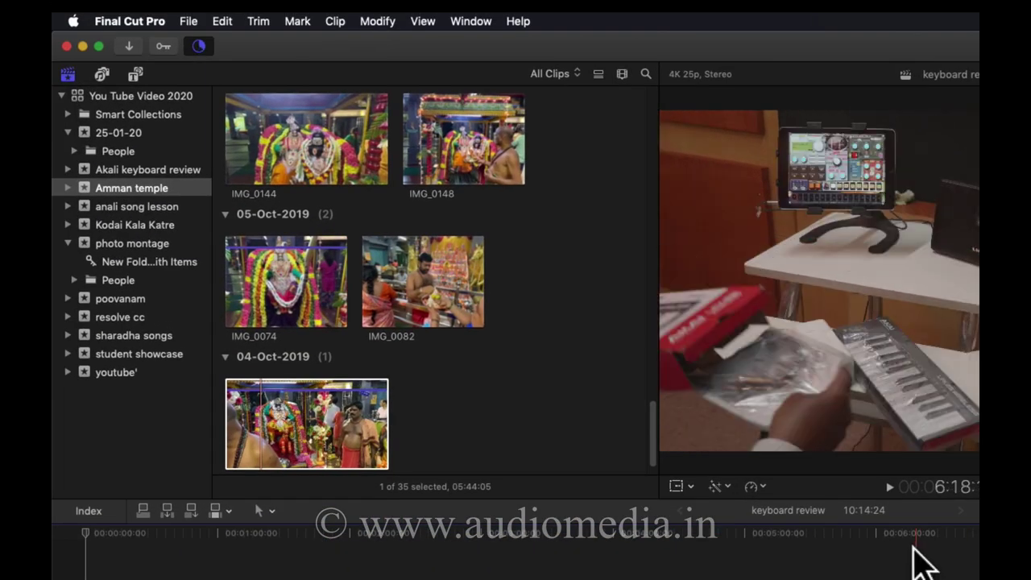
# - Scroll up through the imported clips in the Amman temple event
pyautogui.scroll(5, 562, 323)
pyautogui.scroll(5, 561, 324)
pyautogui.scroll(5, 562, 324)
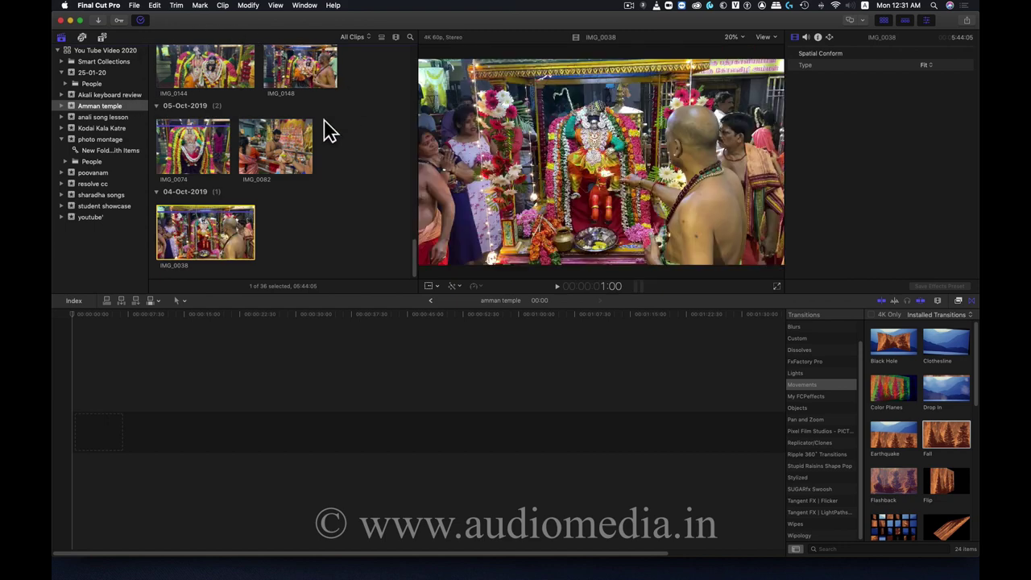
# - Preview clip IMG_1019 from the Amman temple event in the viewer
pyautogui.scroll(5, 261, 128)
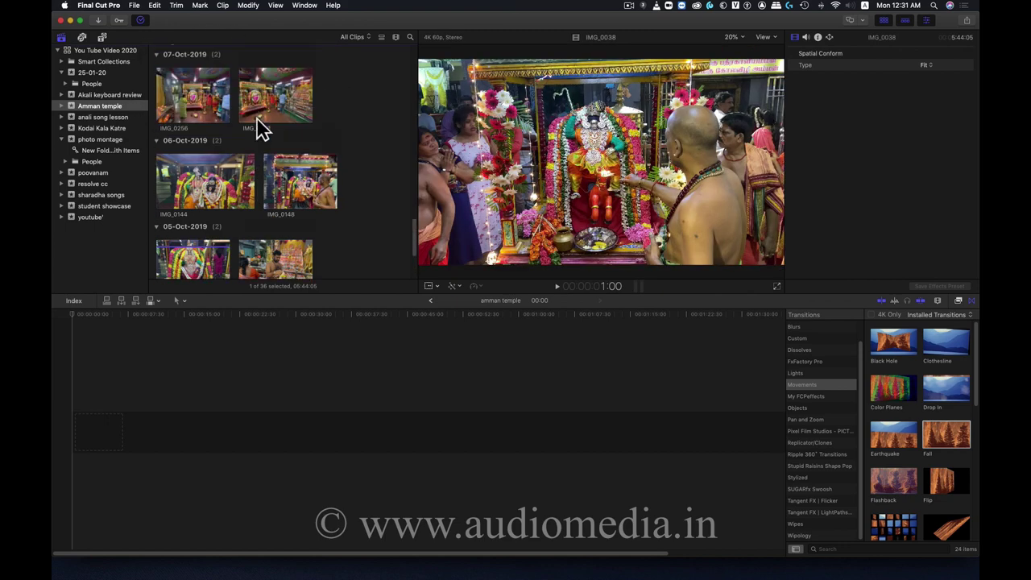
pyautogui.scroll(5, 262, 127)
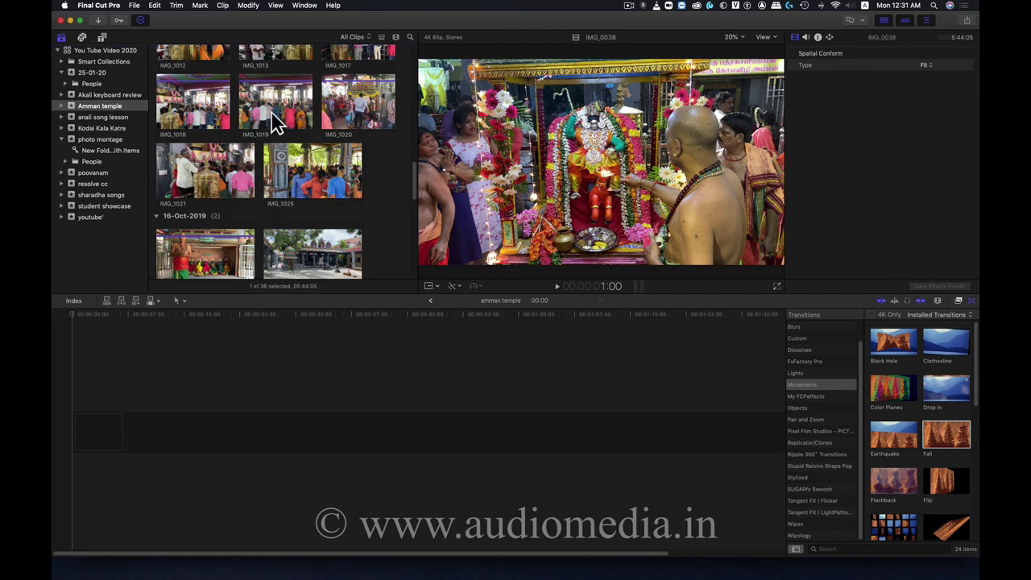
pyautogui.click(268, 115)
# - Show the event's clips as a list with start, end and duration columns
pyautogui.scroll(5, 268, 115)
pyautogui.scroll(5, 272, 108)
pyautogui.scroll(5, 265, 108)
pyautogui.scroll(5, 273, 110)
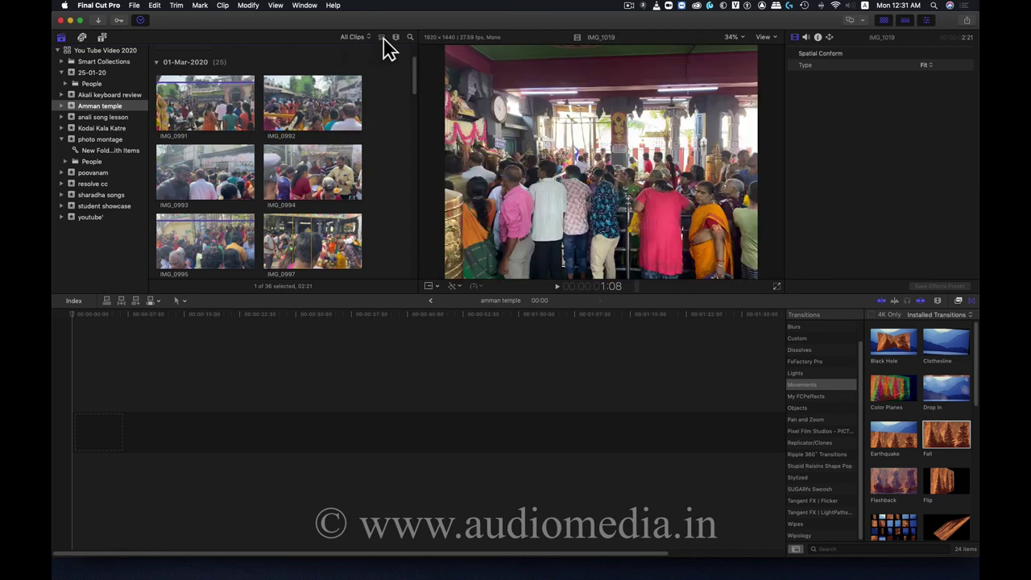
pyautogui.click(383, 38)
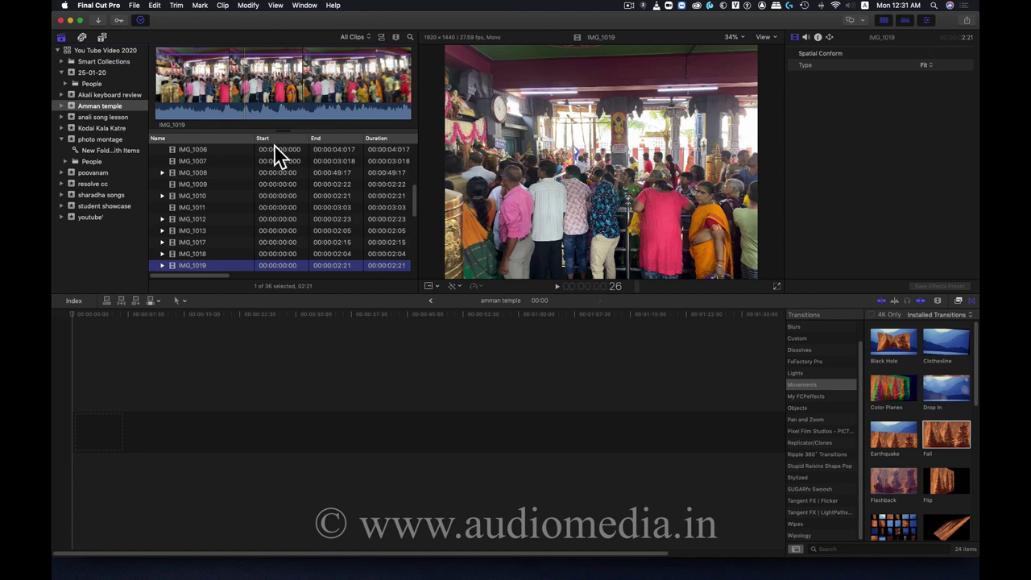
# - Preview clips IMG_1007 through IMG_1012, playing IMG_1011, then return to thumbnails near IMG_0038
pyautogui.click(244, 161)
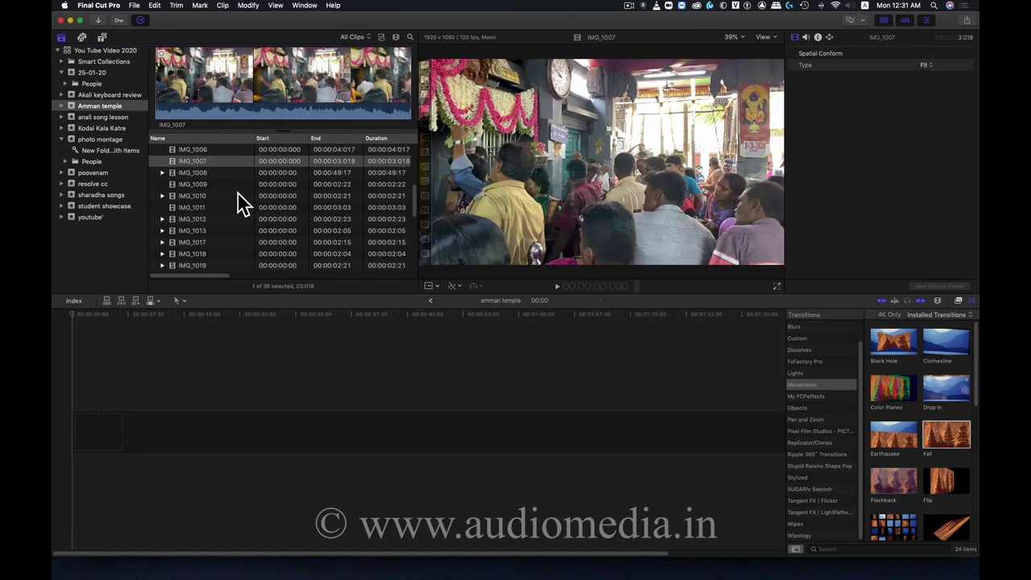
pyautogui.click(237, 195)
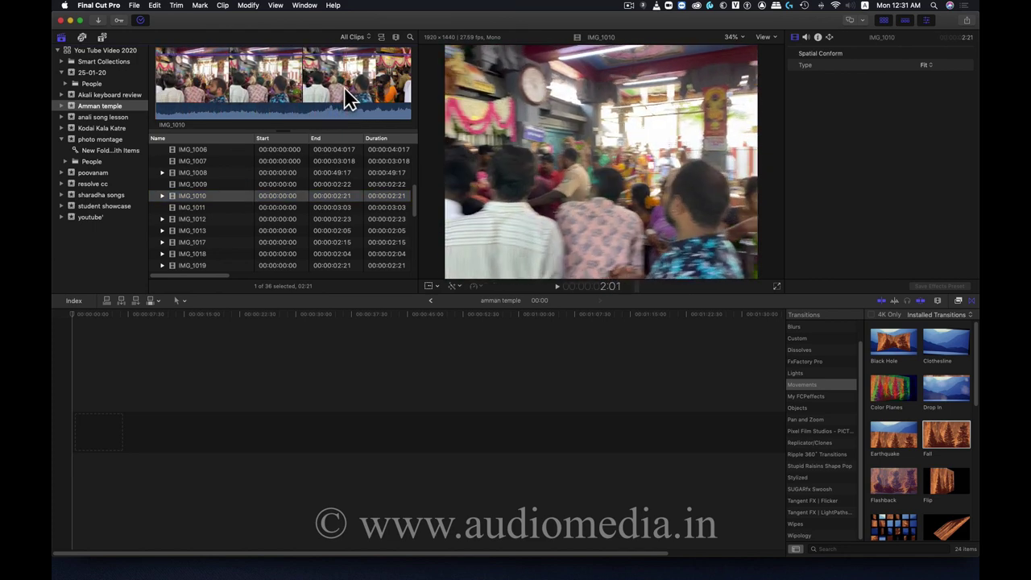
pyautogui.click(207, 207)
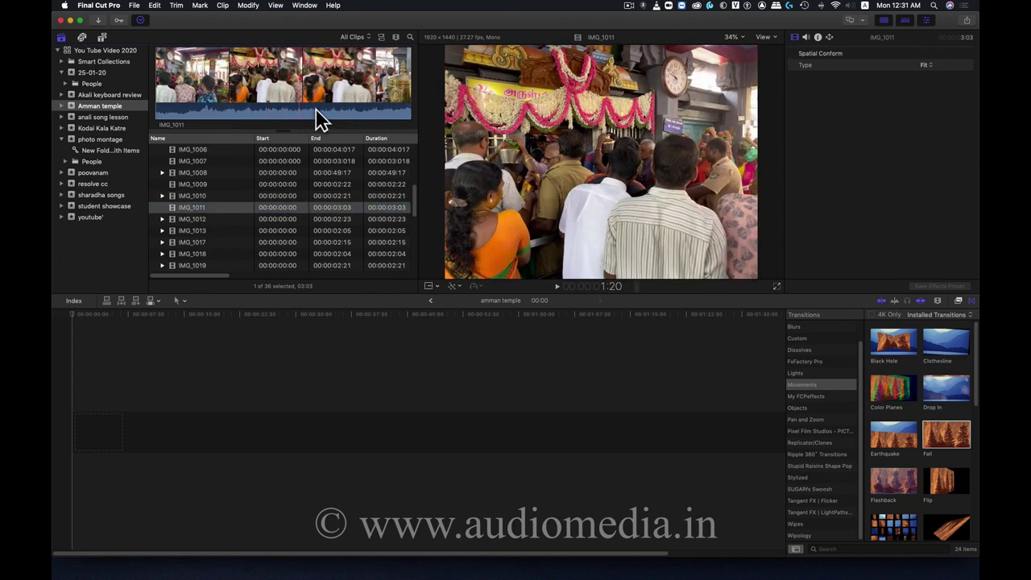
pyautogui.click(241, 109)
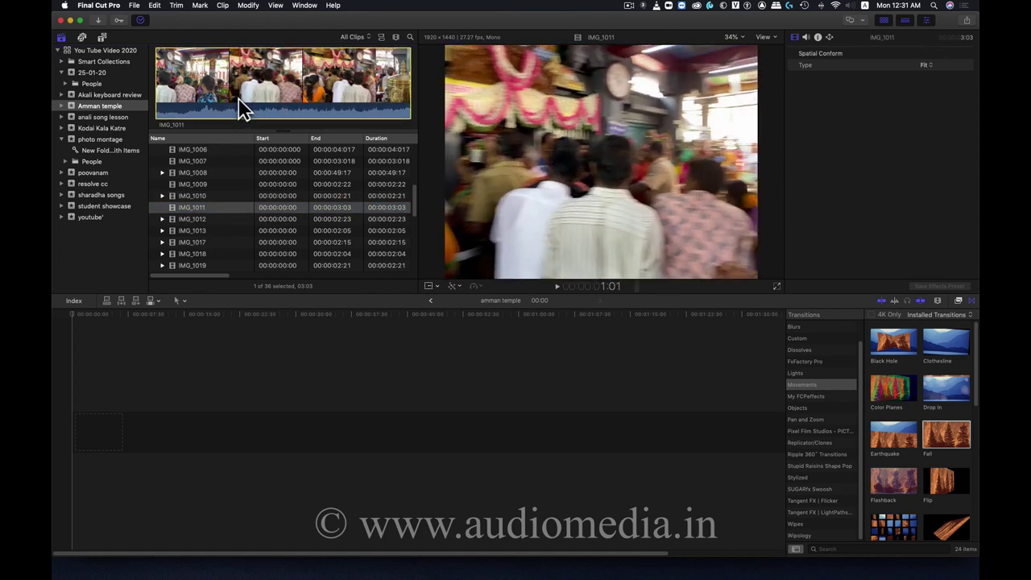
pyautogui.press('space')
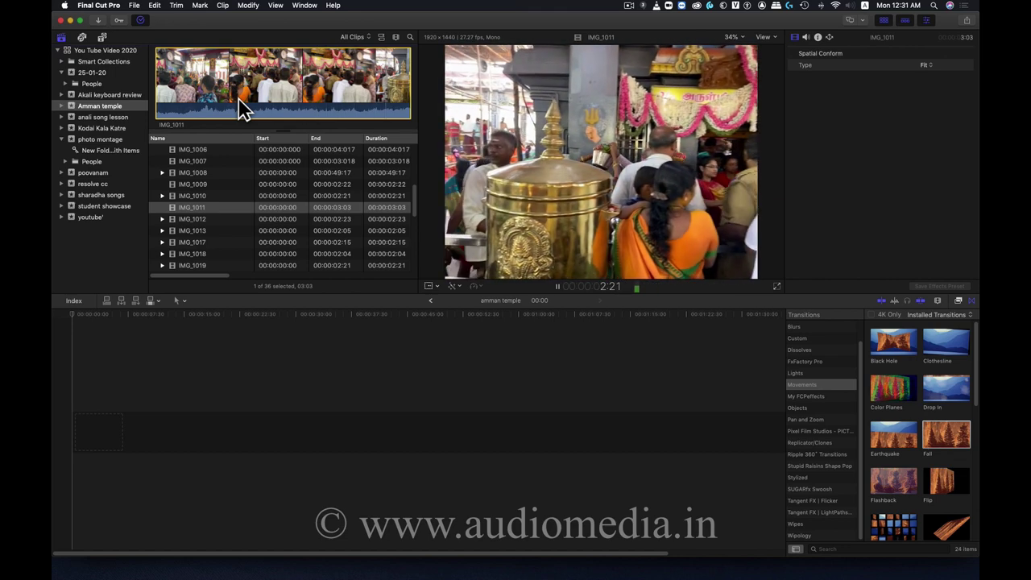
pyautogui.click(191, 220)
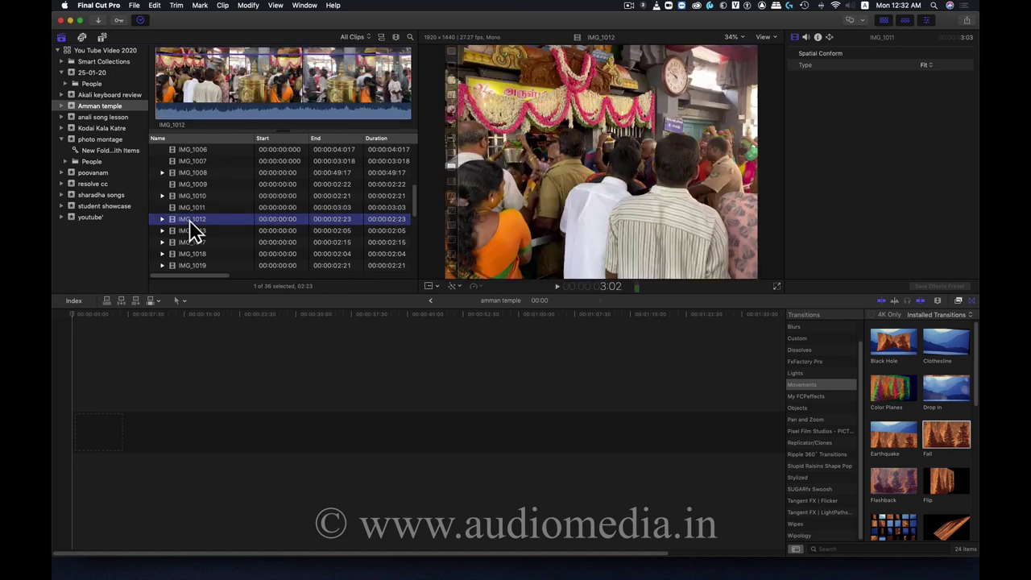
pyautogui.click(382, 37)
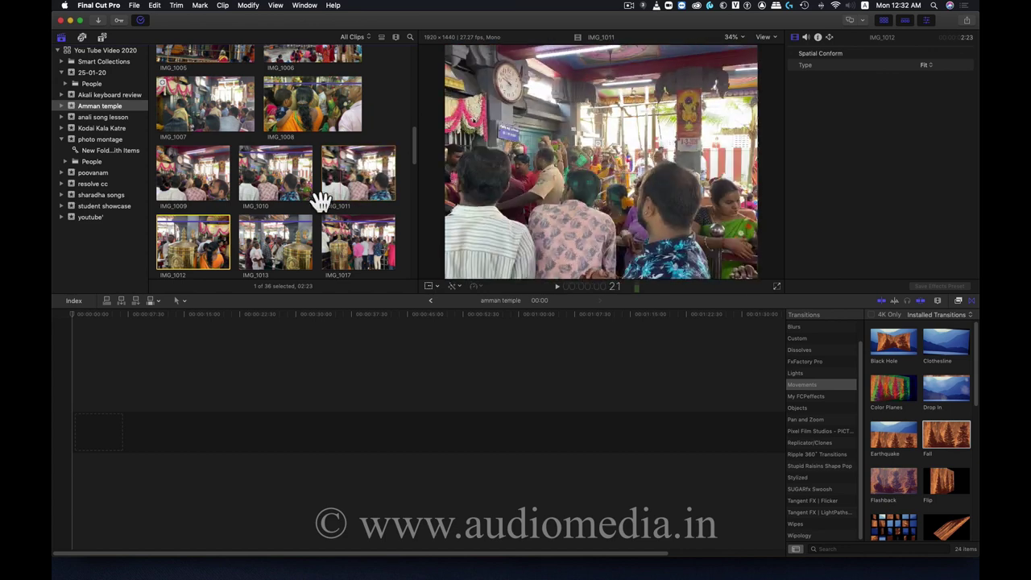
pyautogui.scroll(-10, 274, 241)
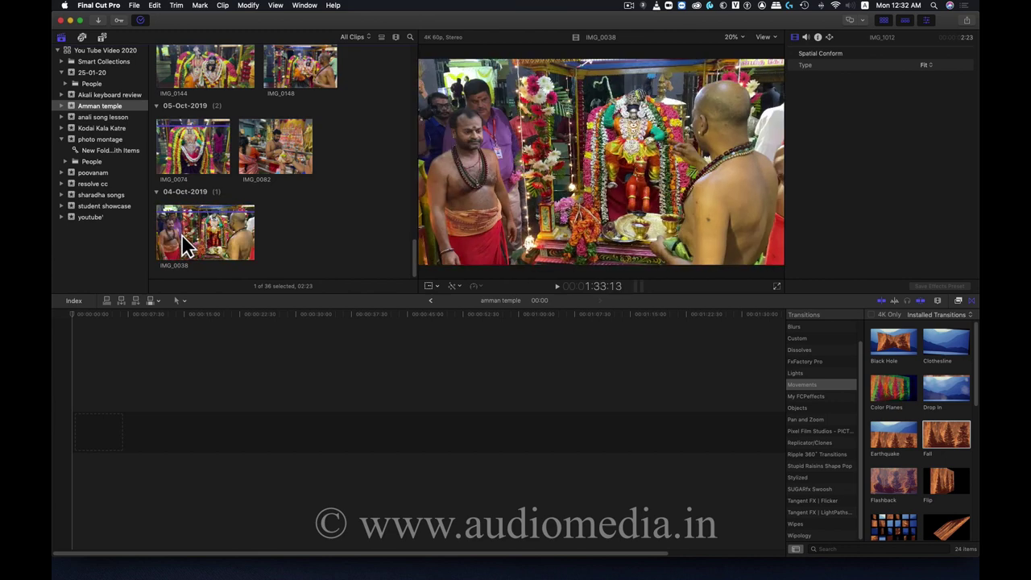
# - Mark a 01:11:12 range from the start of clip IMG_0038 using an out point
pyautogui.click(185, 244)
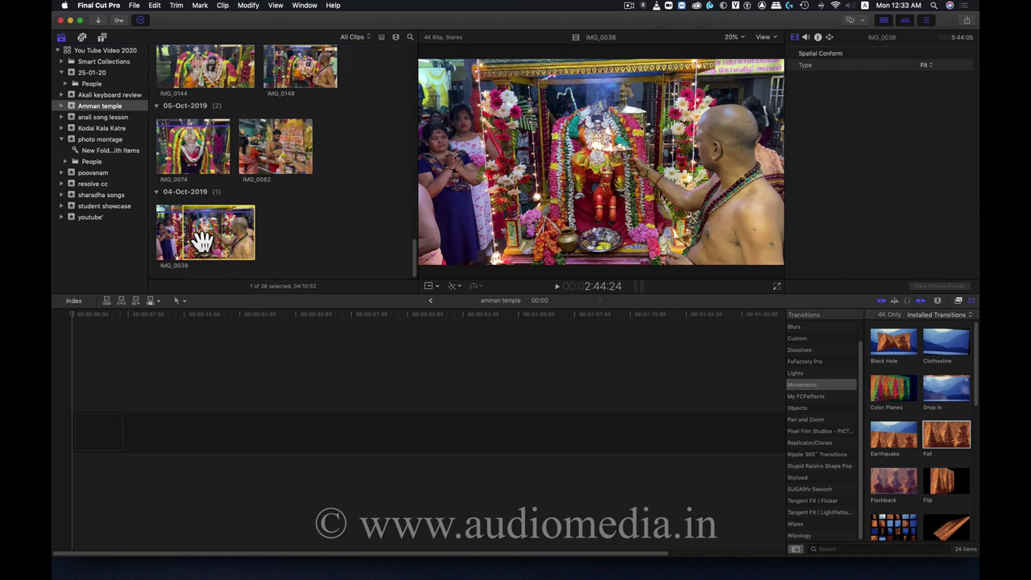
pyautogui.press('o')
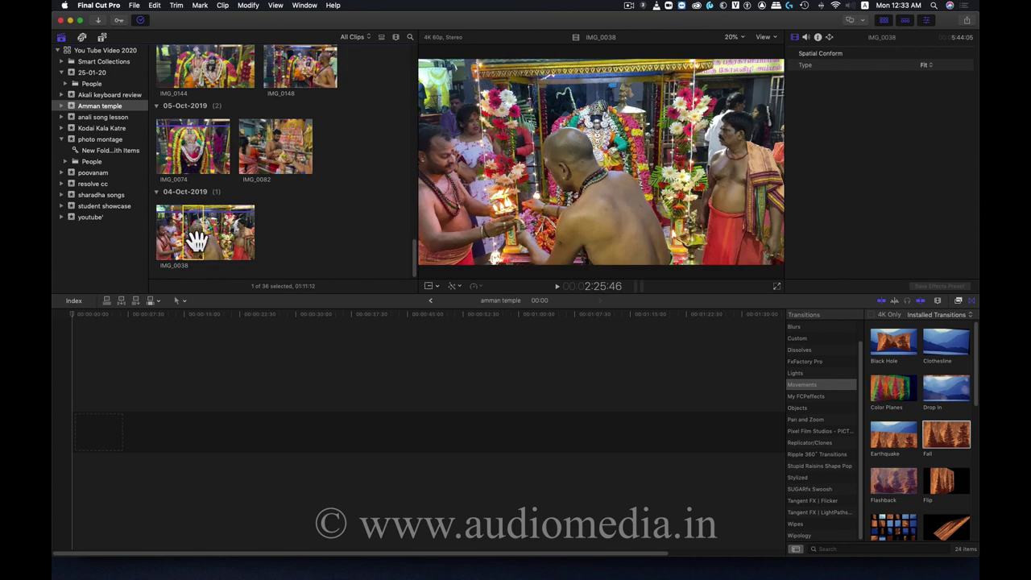
pyautogui.rightClick(198, 240)
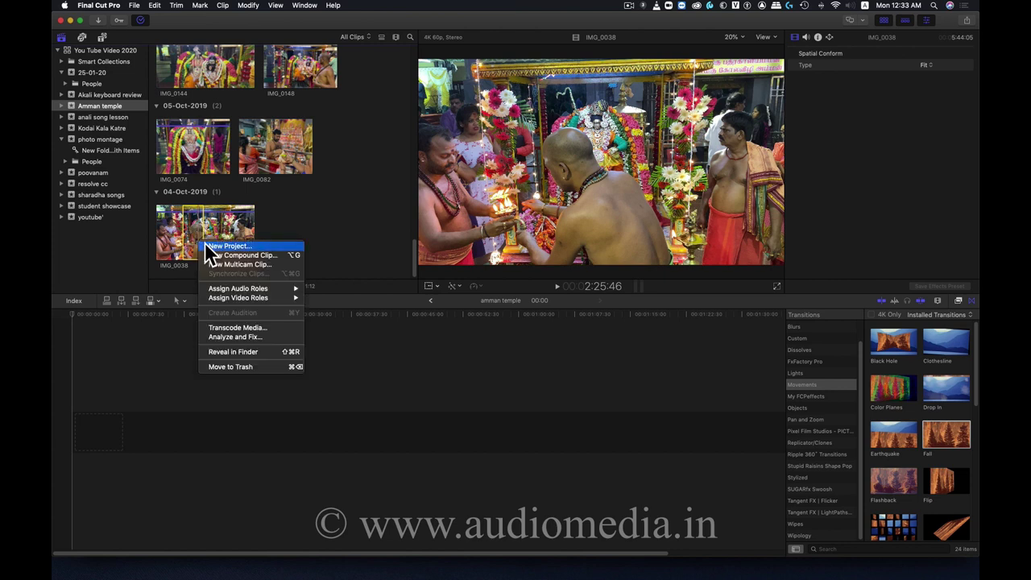
# - Create a new project 'amman temple edit 01' from the IMG_0038 range
pyautogui.click(204, 245)
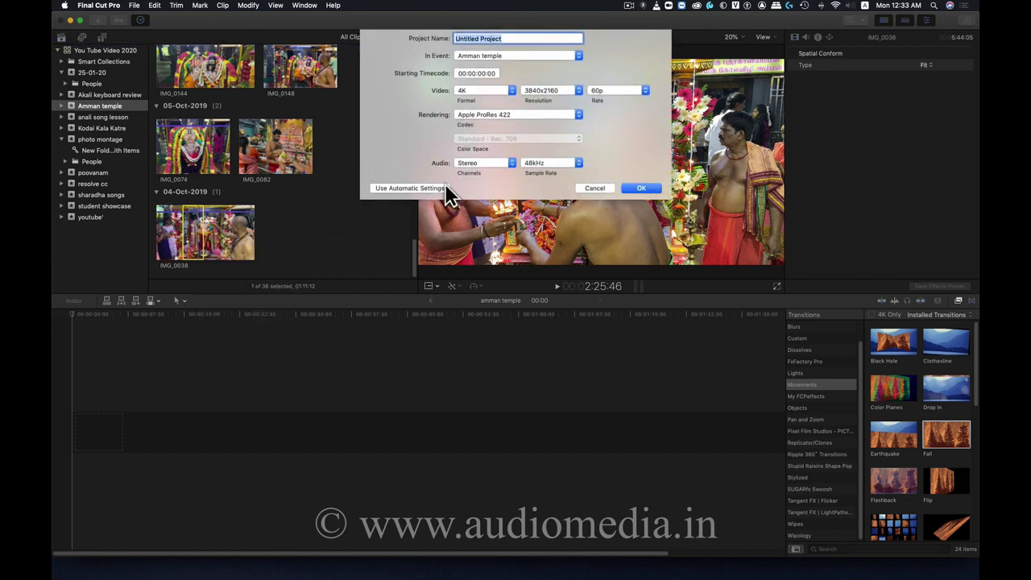
pyautogui.write('amman temple edit 01')
pyautogui.press('Return')
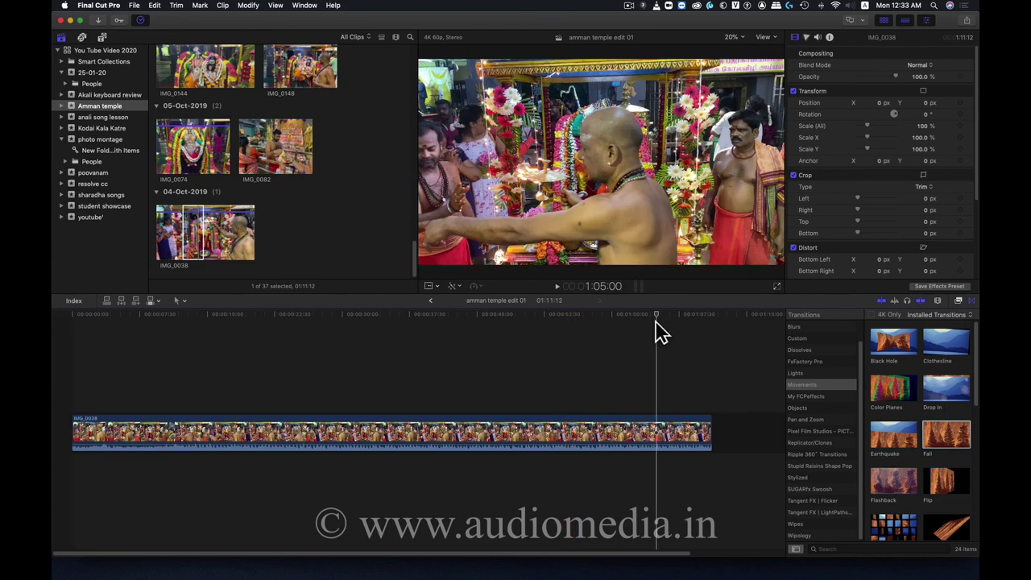
pyautogui.click(709, 324)
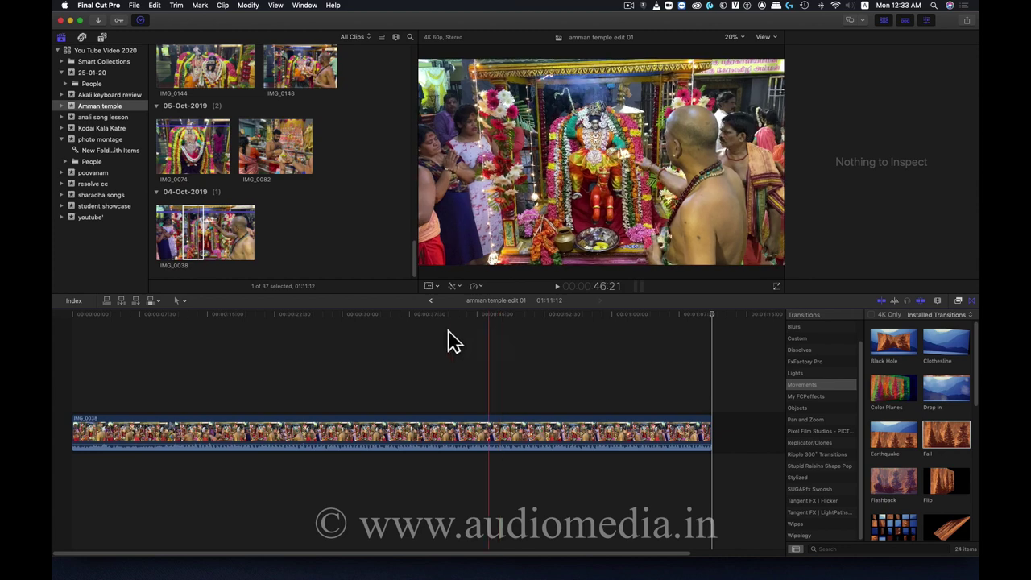
pyautogui.click(297, 323)
pyautogui.press('Home')
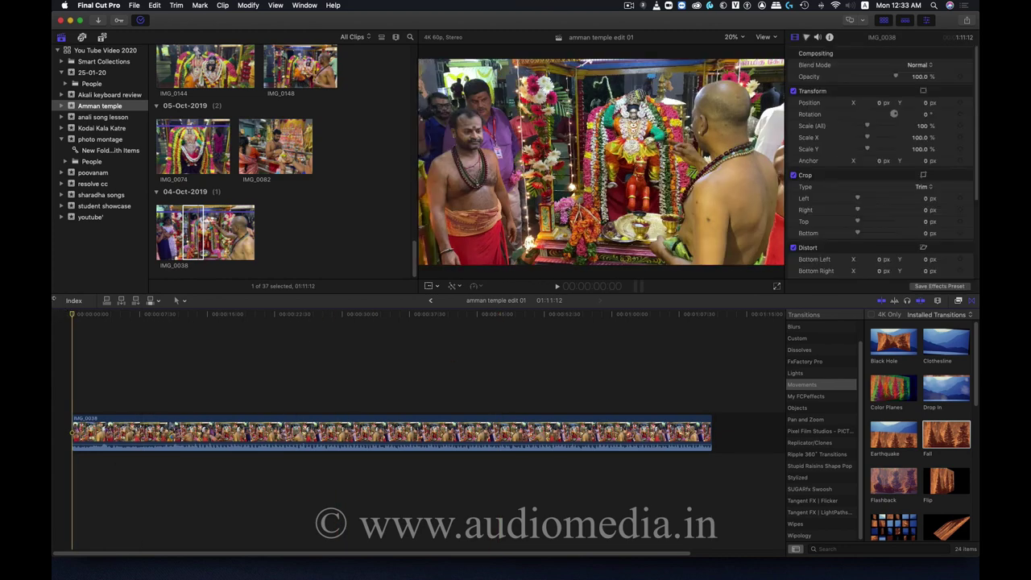
pyautogui.press('space')
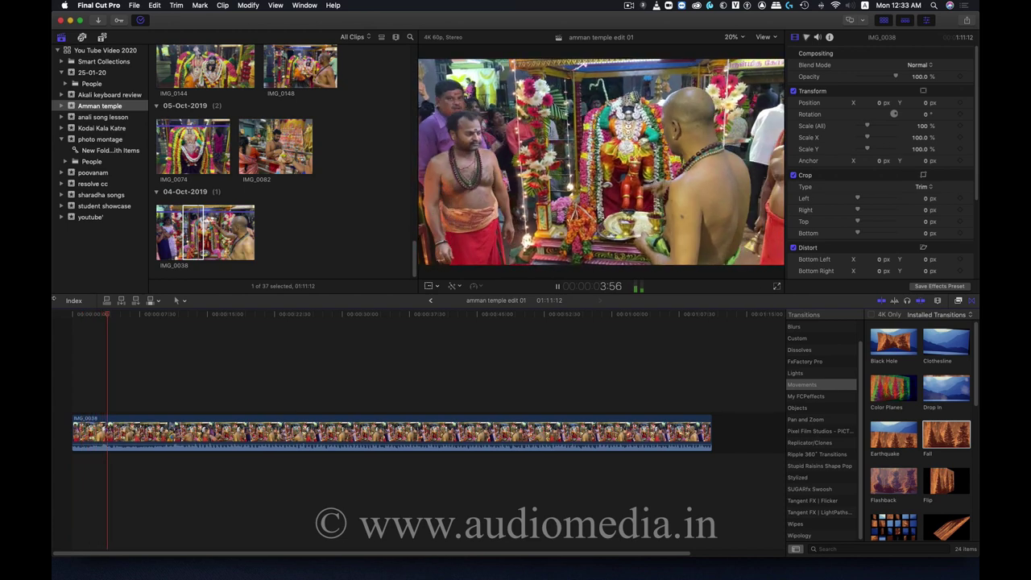
pyautogui.press('space')
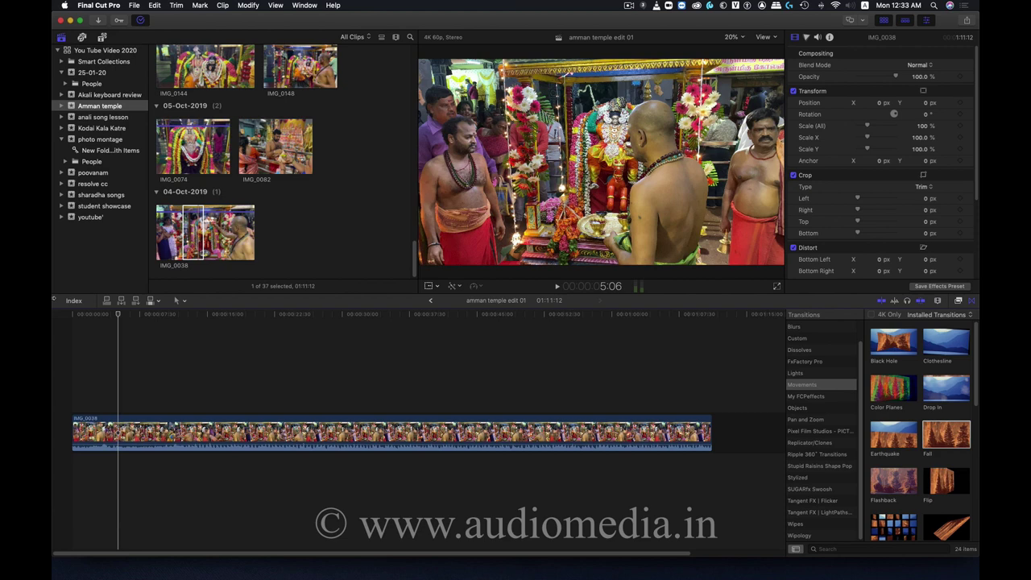
# - Find clip IMG_0998 in the browser and mark a 06:11 range on it
pyautogui.click(204, 153)
pyautogui.scroll(5, 201, 156)
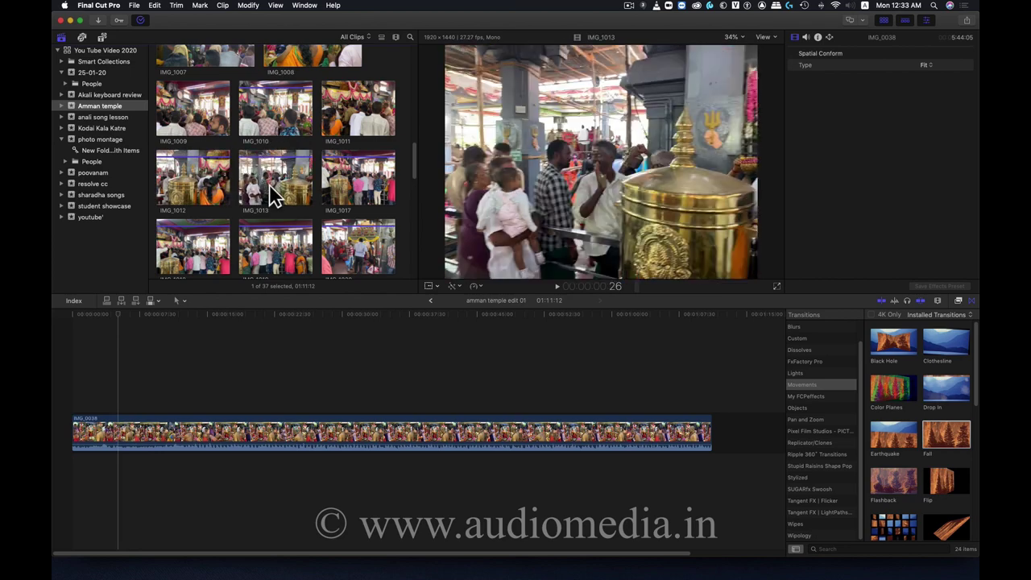
pyautogui.scroll(-2, 271, 189)
pyautogui.scroll(3, 271, 201)
pyautogui.scroll(2, 268, 188)
pyautogui.scroll(2, 268, 193)
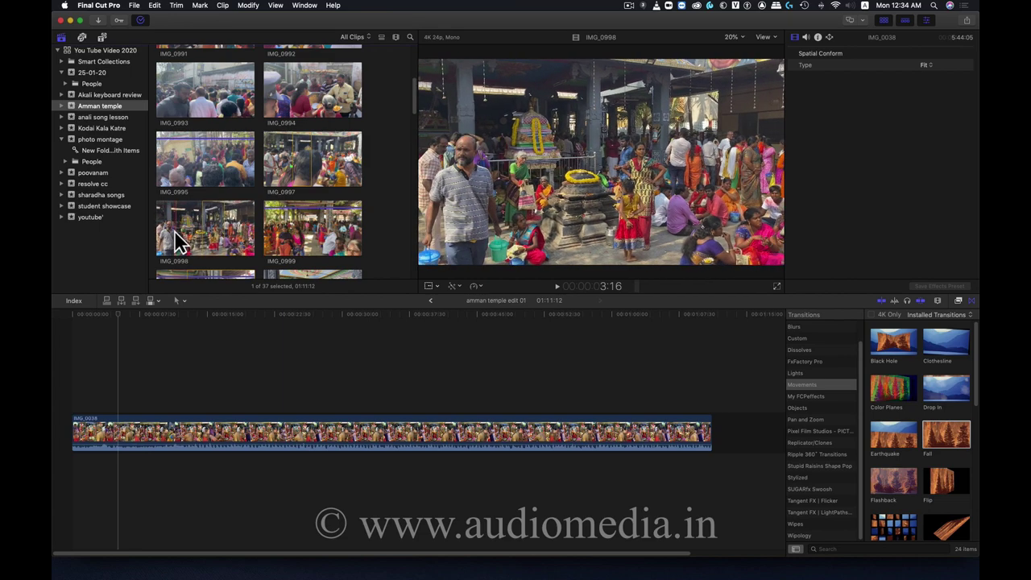
pyautogui.click(178, 242)
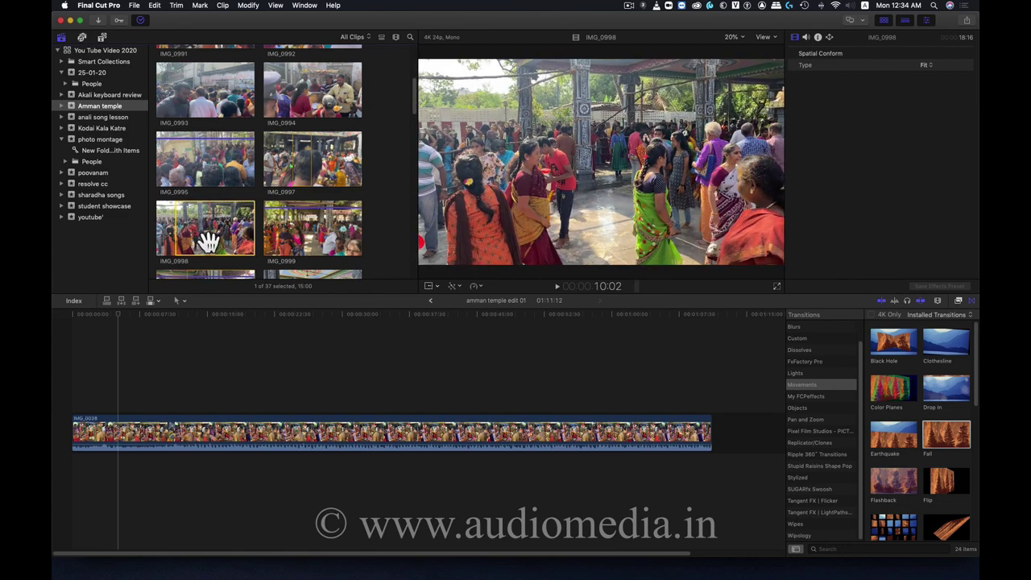
pyautogui.moveTo(208, 242); pyautogui.dragTo(174, 242)
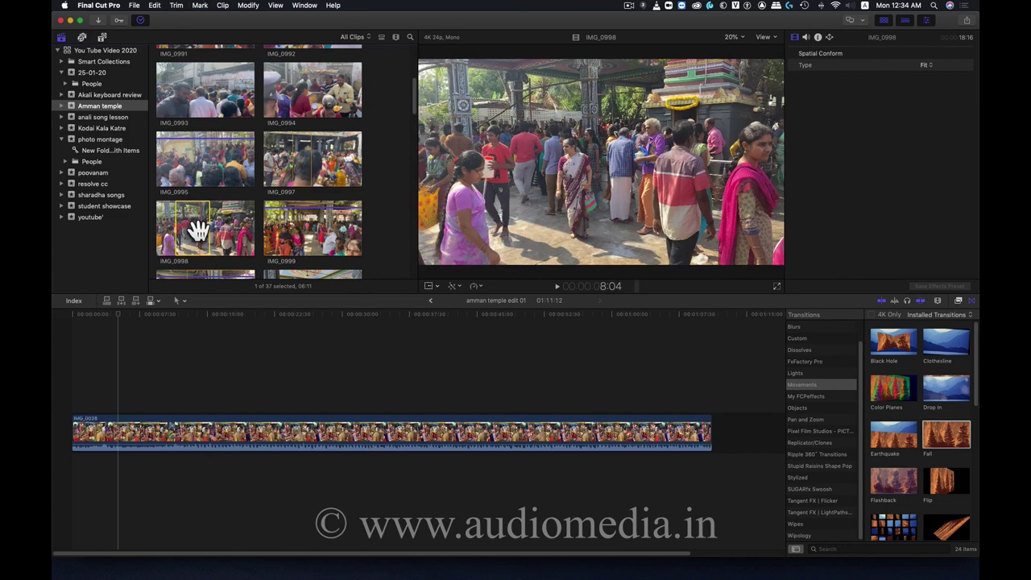
# - Connect the IMG_0998 range above IMG_0038 near the start of the project
pyautogui.moveTo(221, 303); pyautogui.dragTo(121, 402)
pyautogui.click(105, 314)
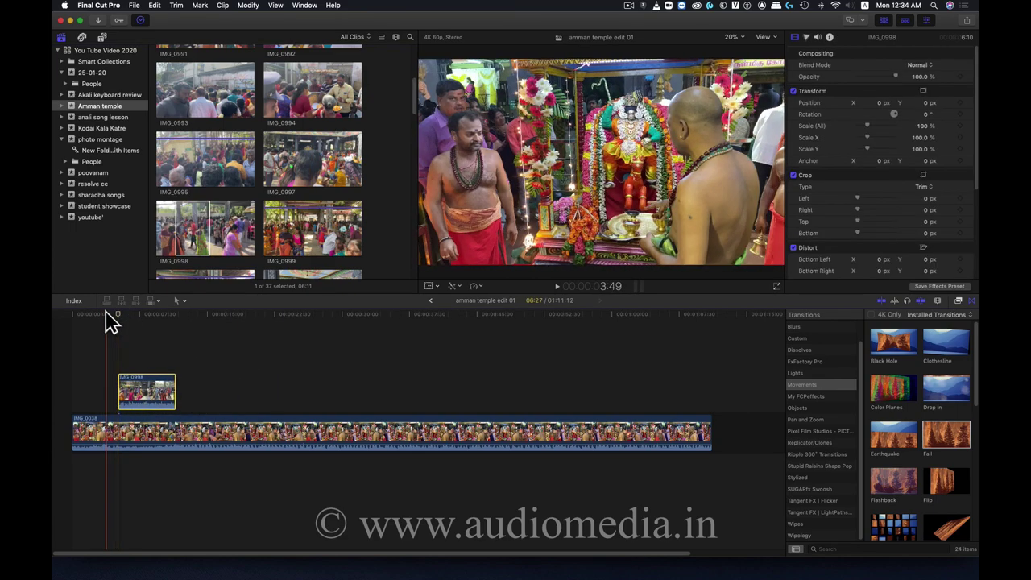
pyautogui.moveTo(106, 314); pyautogui.dragTo(135, 316)
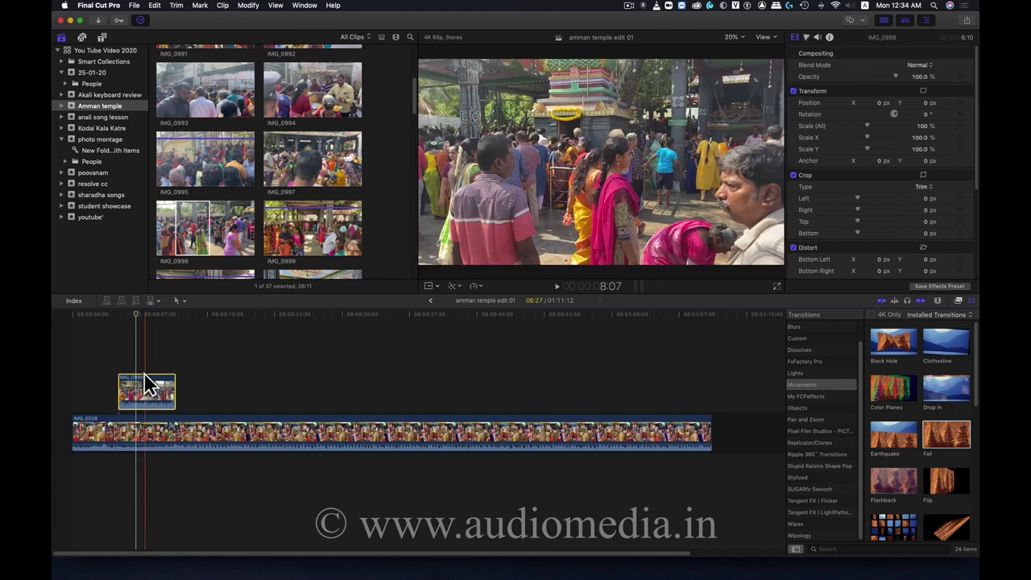
# - Drop the B-roll clip's volume to -∞ dB and return the playhead to the timeline start
pyautogui.moveTo(149, 391); pyautogui.dragTo(149, 402)
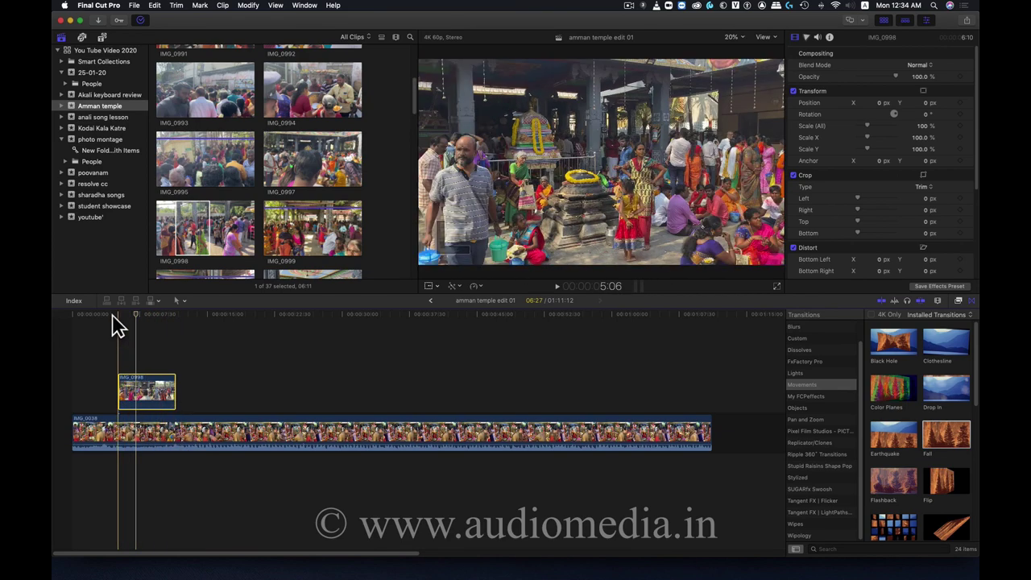
pyautogui.click(101, 316)
pyautogui.moveTo(101, 316); pyautogui.dragTo(94, 315)
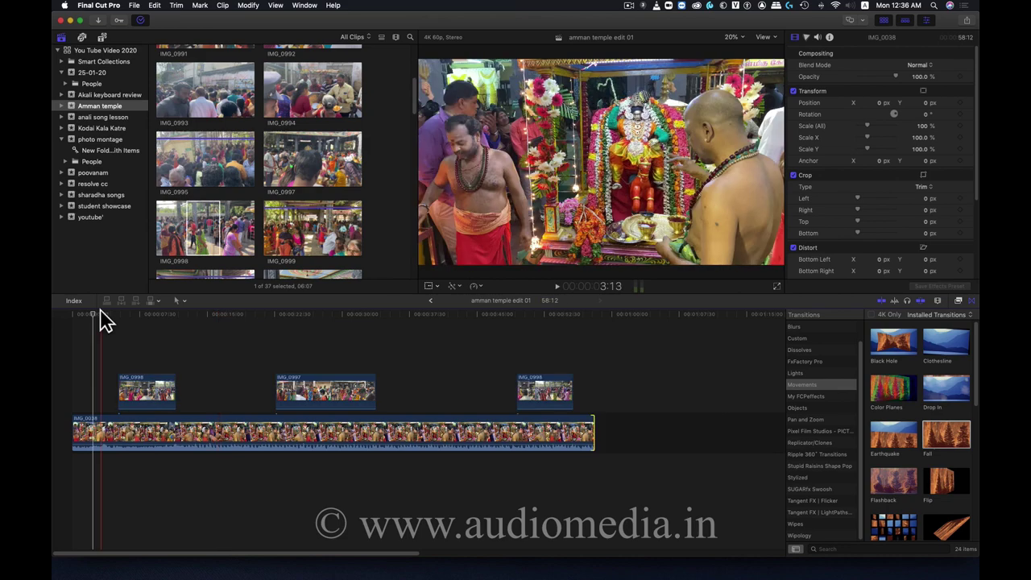
pyautogui.moveTo(101, 314); pyautogui.dragTo(56, 313)
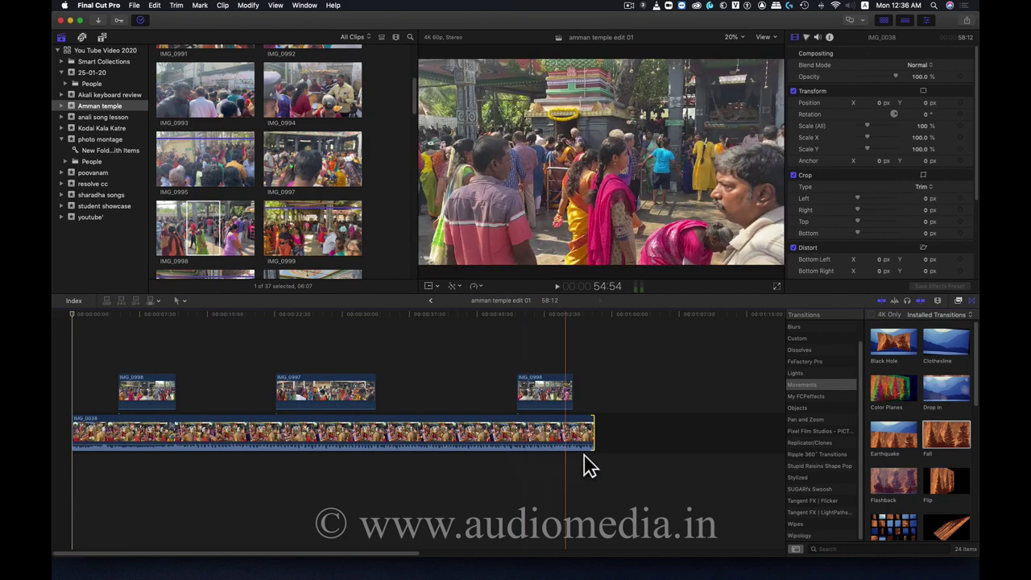
# - Add a Fade To Color transition from Dissolves to the start of the IMG_0038 clip
pyautogui.click(801, 372)
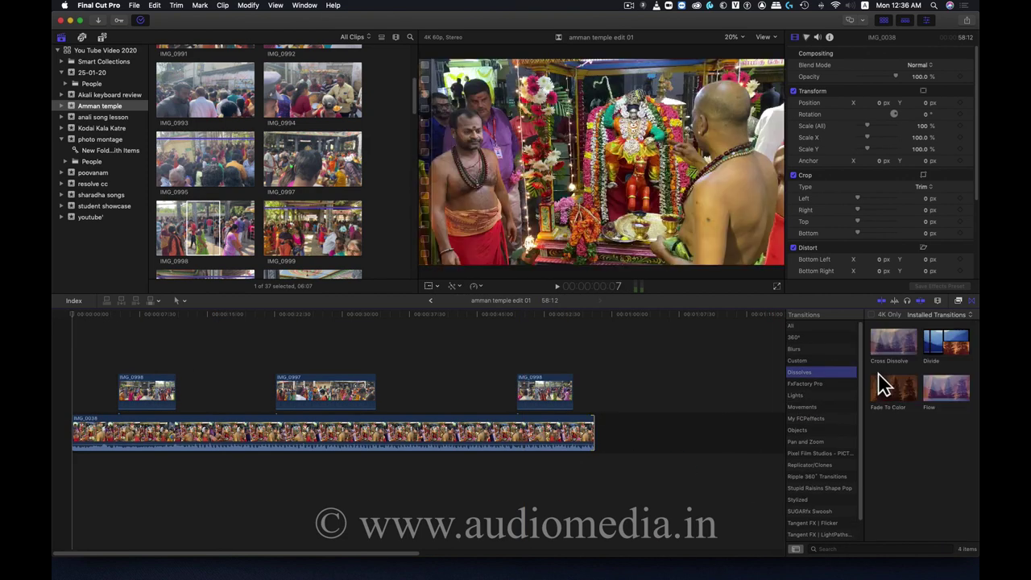
pyautogui.moveTo(883, 385); pyautogui.dragTo(406, 346)
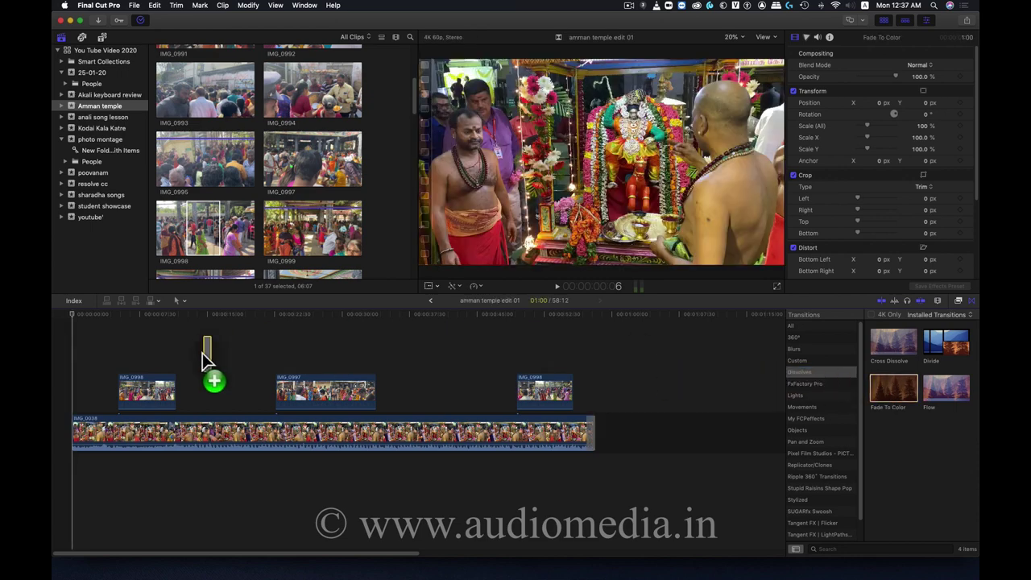
pyautogui.moveTo(406, 347); pyautogui.dragTo(54, 427)
# - Play back the opening fade, fit the whole project in the timeline and return to the start
pyautogui.press('space')
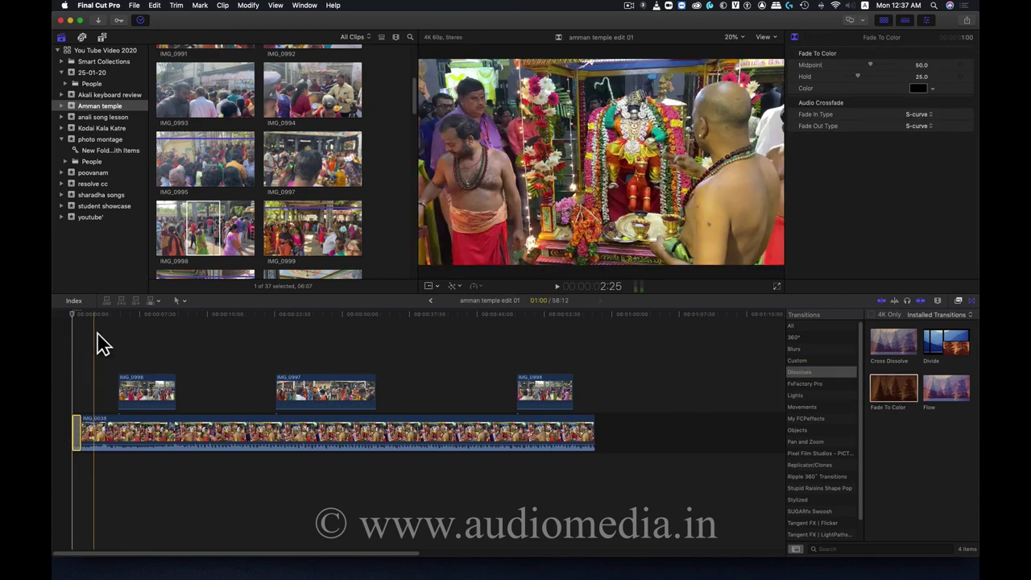
pyautogui.press('cmd+equal')
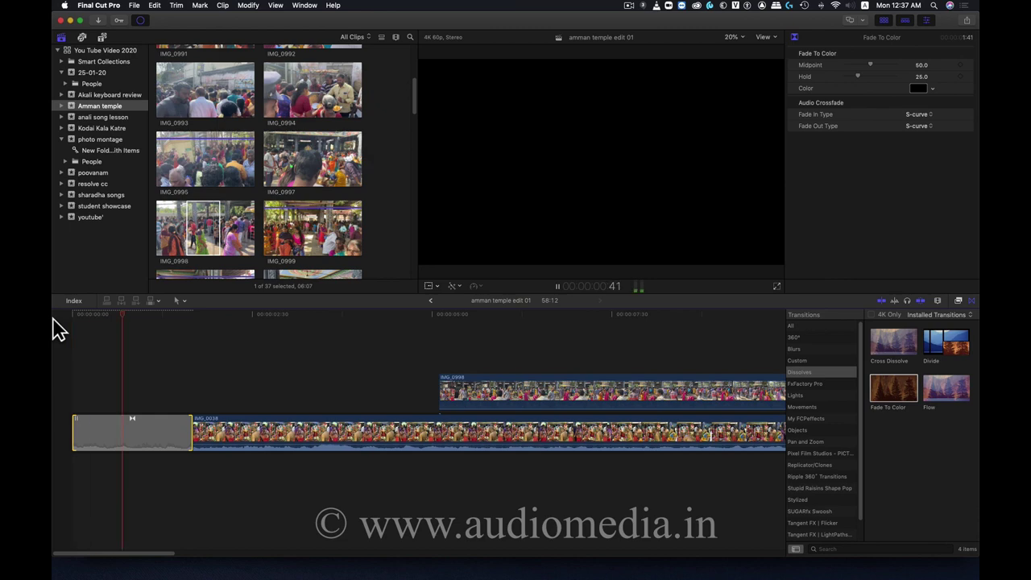
pyautogui.press('space')
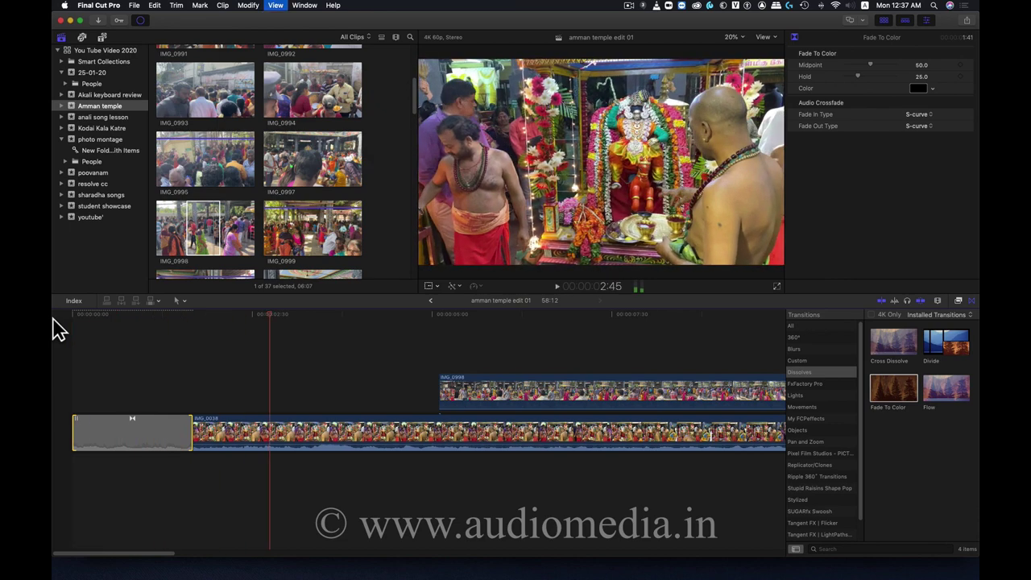
pyautogui.hotkey('shift', 'z')
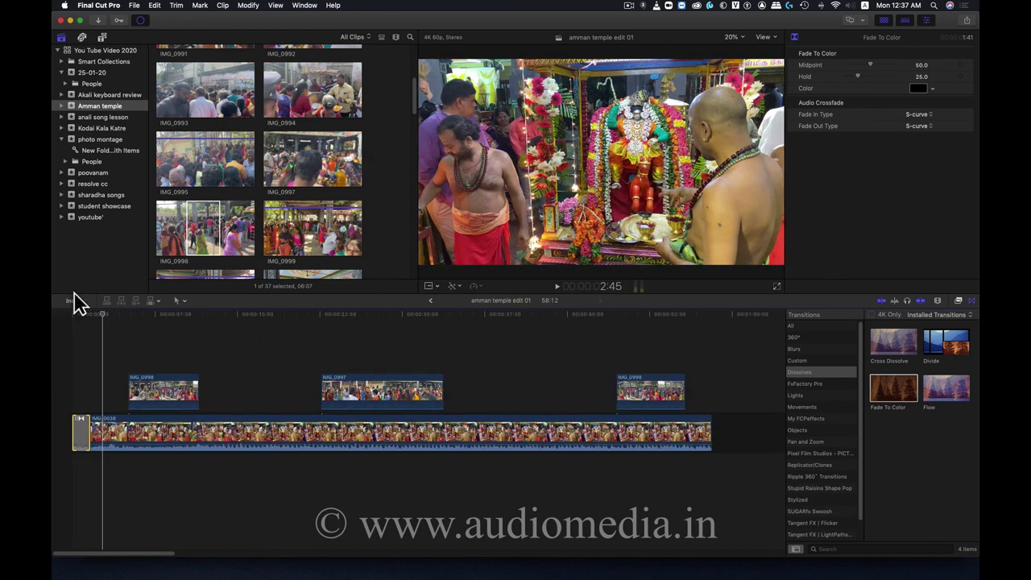
pyautogui.click(64, 315)
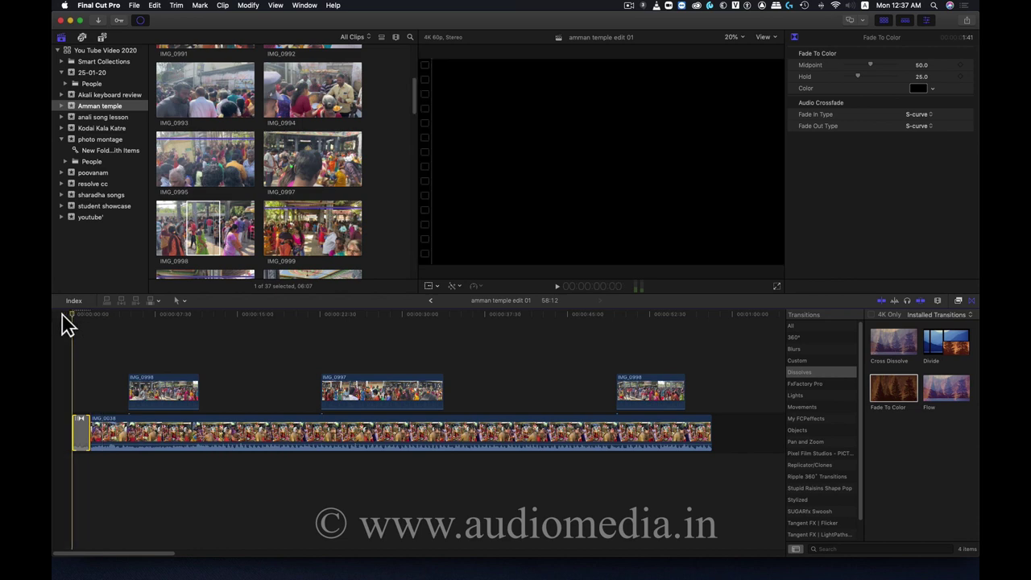
# - Browse the Build In/Out titles and drag Pixie Dust toward the start of the timeline
pyautogui.click(103, 38)
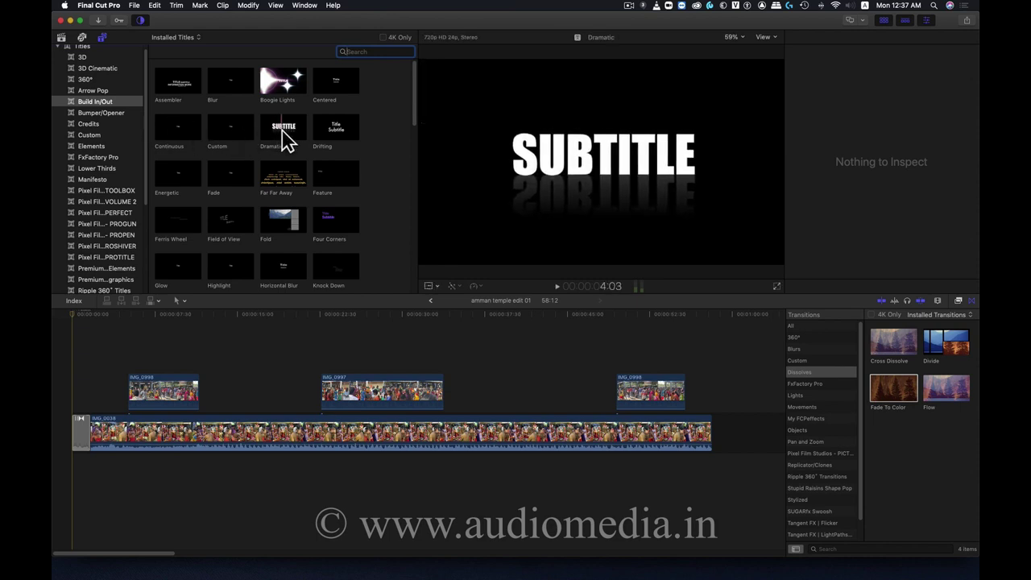
pyautogui.scroll(-4, 285, 144)
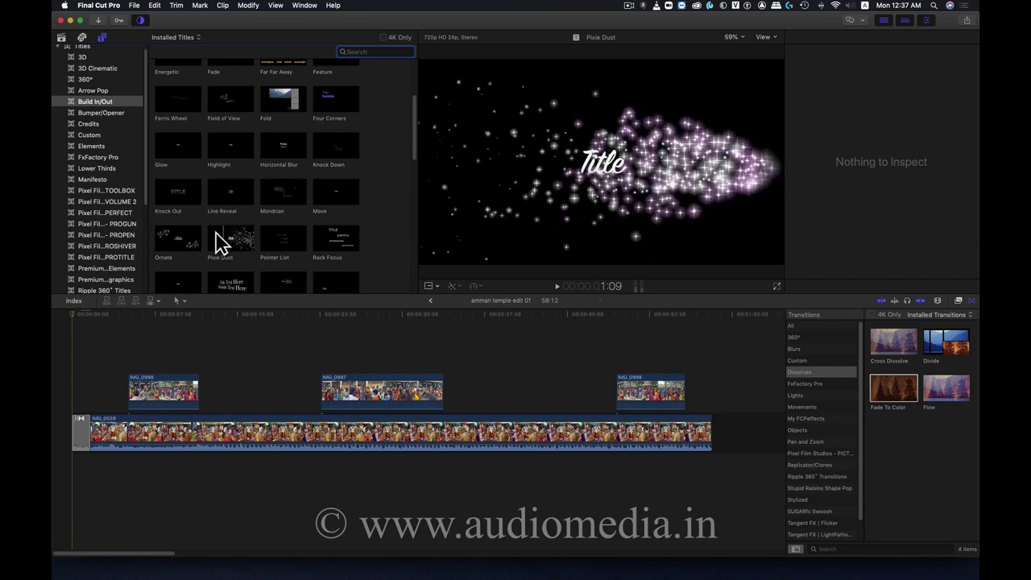
pyautogui.moveTo(224, 240)
pyautogui.mouseDown()
pyautogui.moveTo(131, 308)
pyautogui.moveTo(53, 422)
pyautogui.mouseUp()
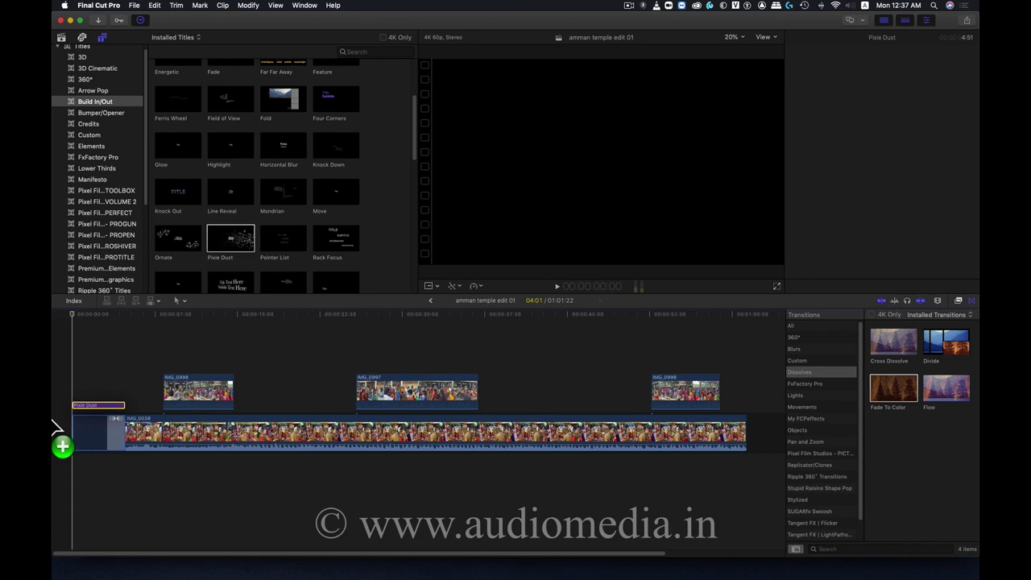
# - Place the Pixie Dust title at the project start and set its text to 'Amman Temple Festival'
pyautogui.moveTo(53, 421); pyautogui.dragTo(60, 420)
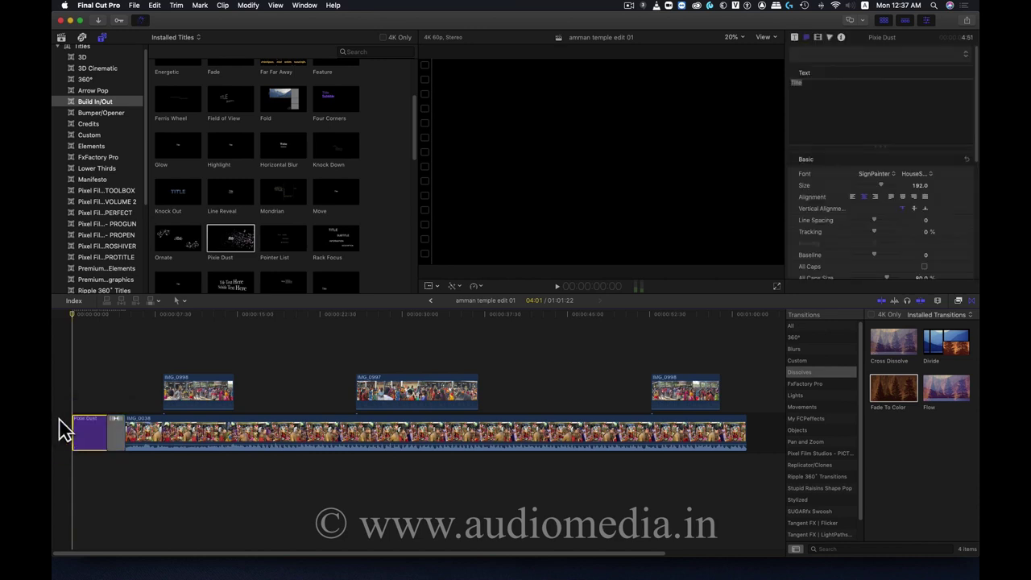
pyautogui.click(98, 314)
pyautogui.moveTo(91, 314); pyautogui.dragTo(93, 314)
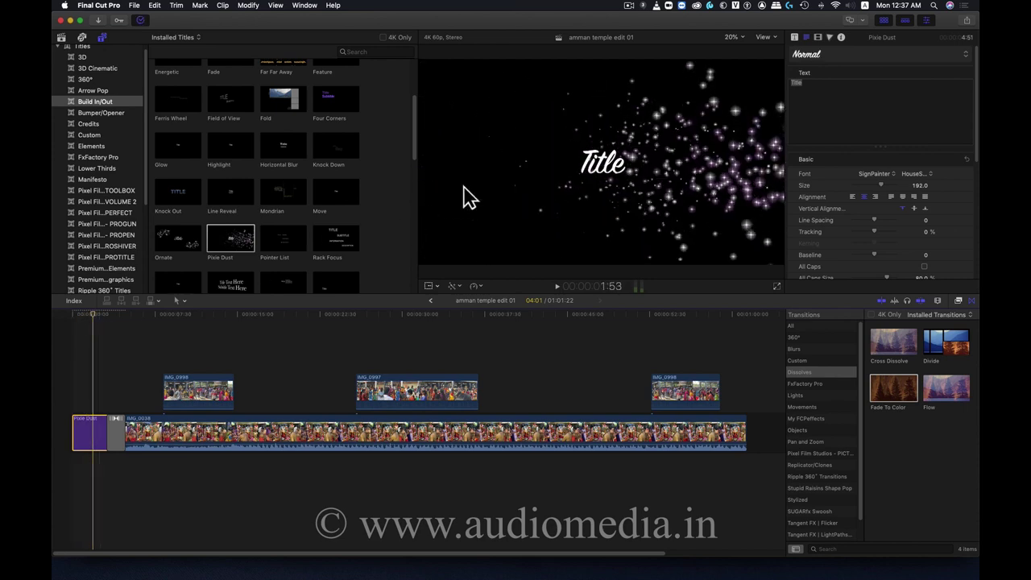
pyautogui.click(819, 83)
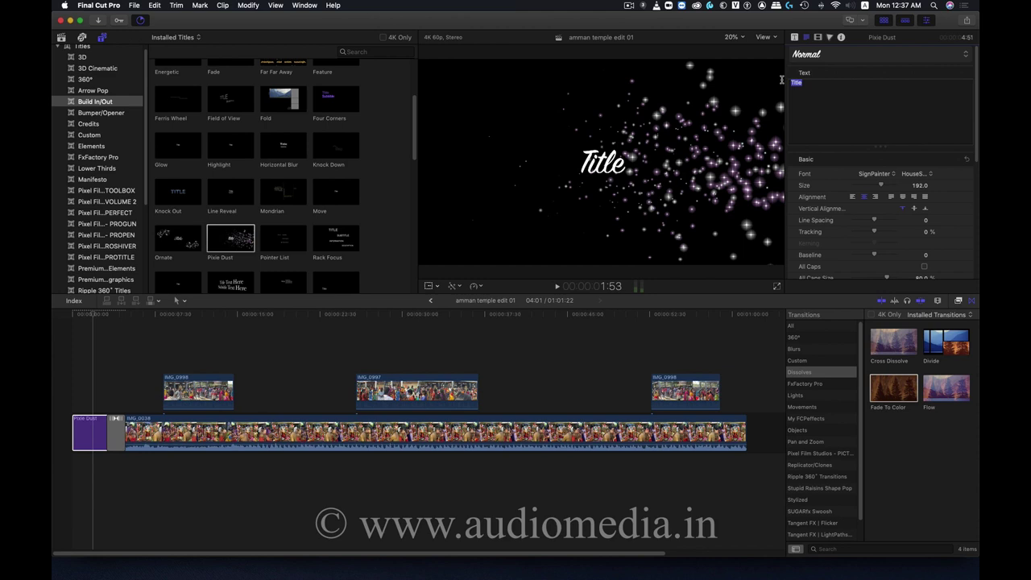
pyautogui.write('Amman Temple')
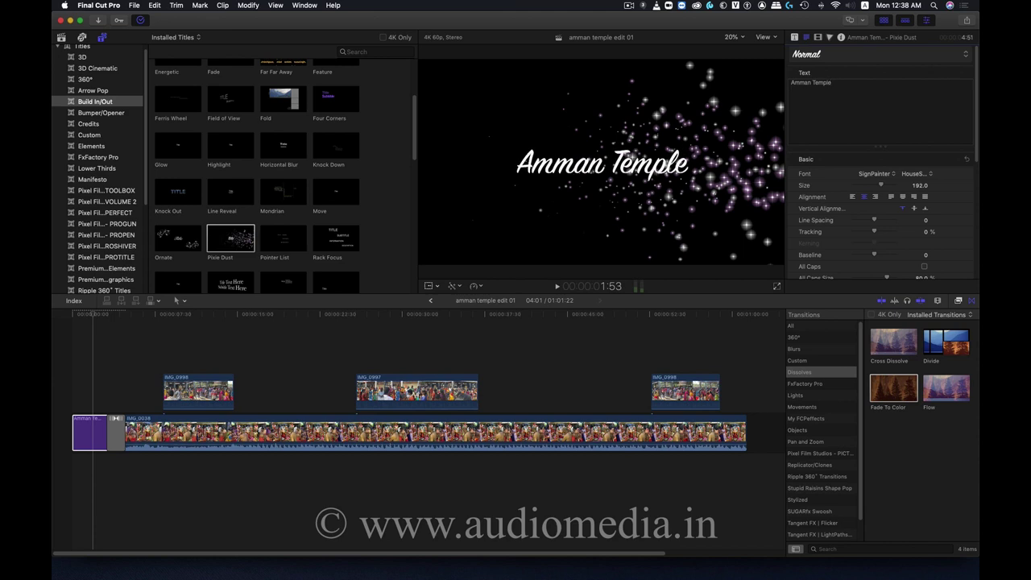
pyautogui.write('stiu')
pyautogui.press('BackSpace')
pyautogui.write('val')
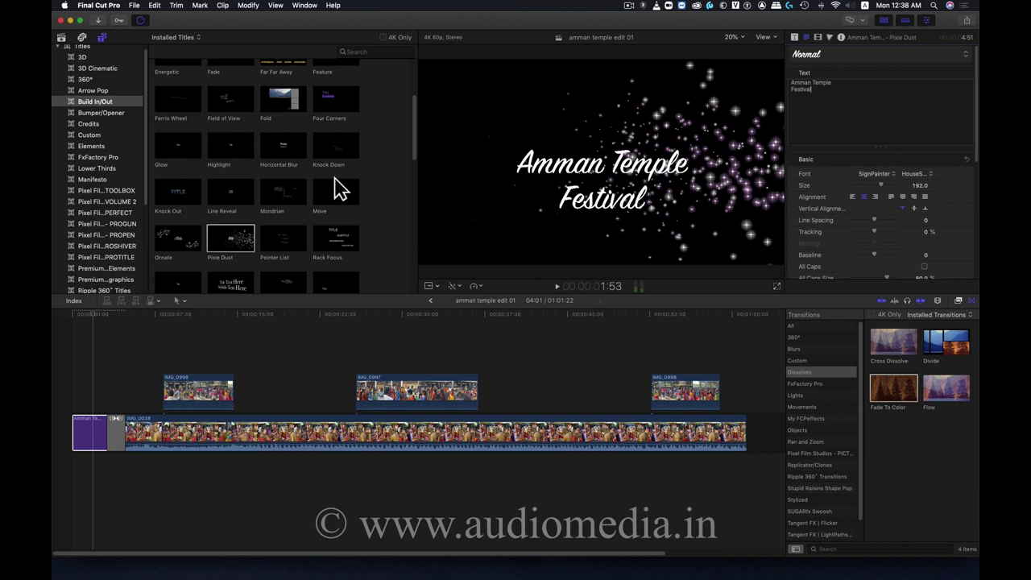
# - Play the project from the start to preview the title
pyautogui.press('Home')
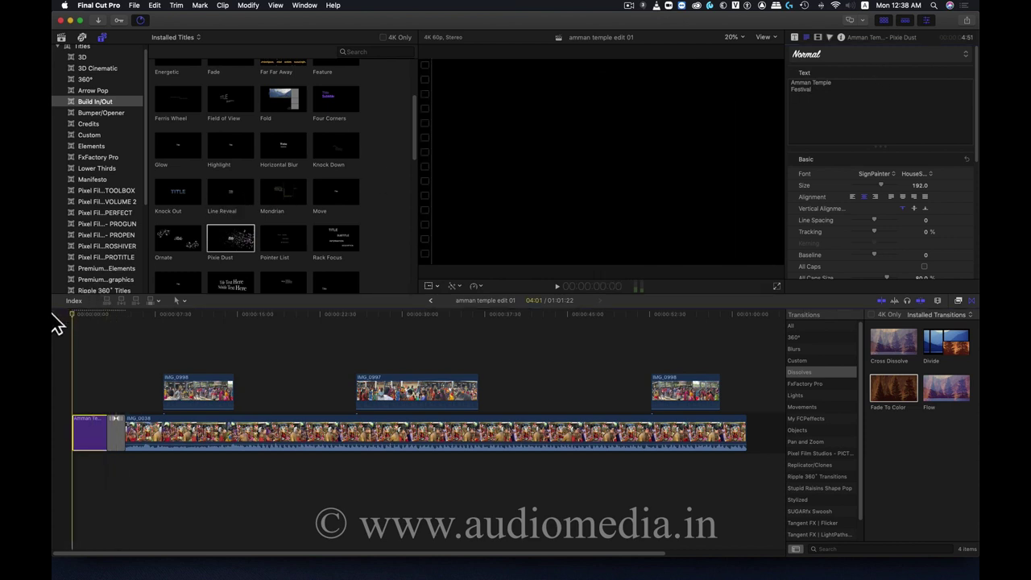
pyautogui.press('space')
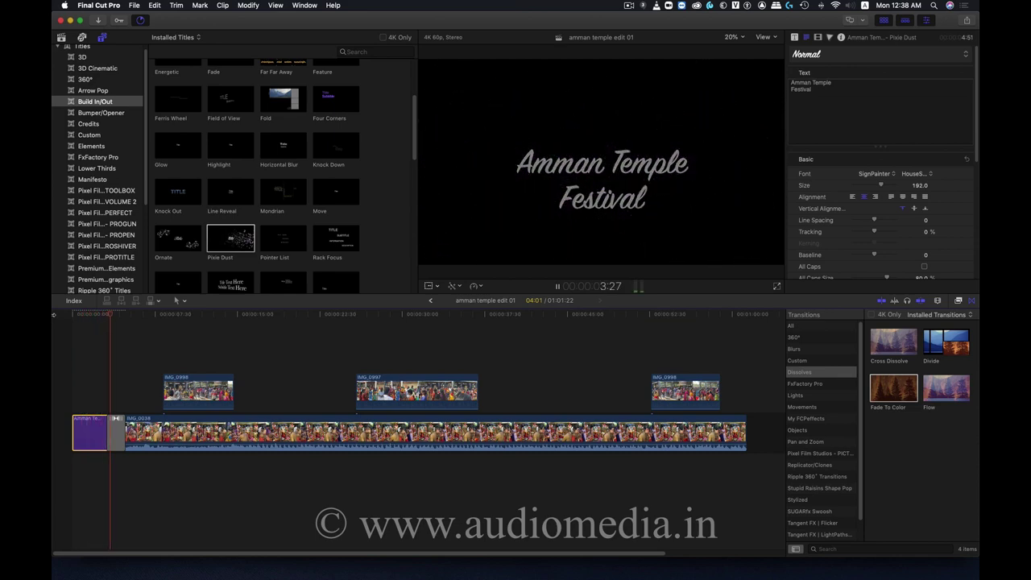
pyautogui.press('space')
# - Connect the title above the main clip and play the project from the start
pyautogui.moveTo(92, 431); pyautogui.dragTo(85, 406)
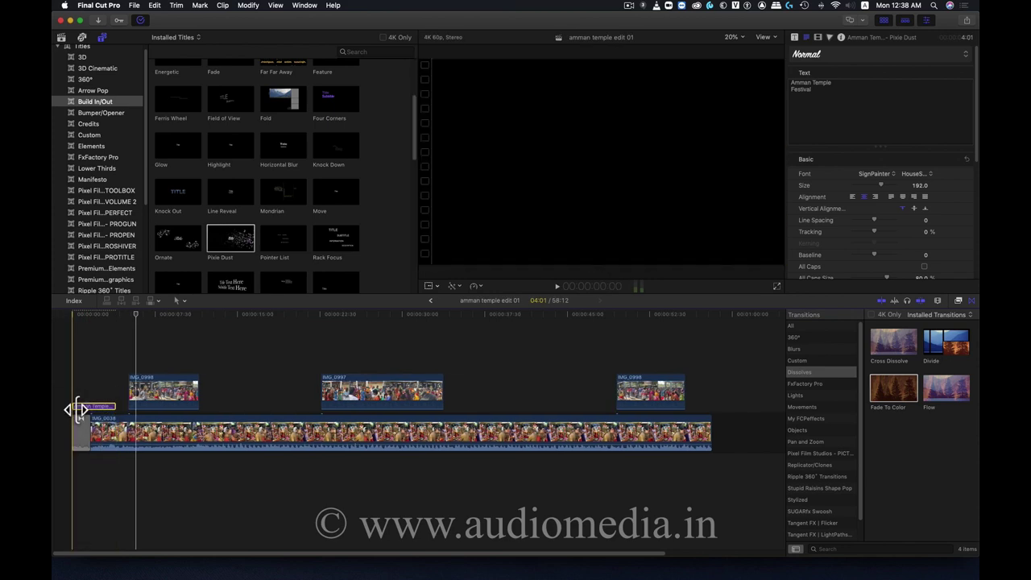
pyautogui.click(59, 316)
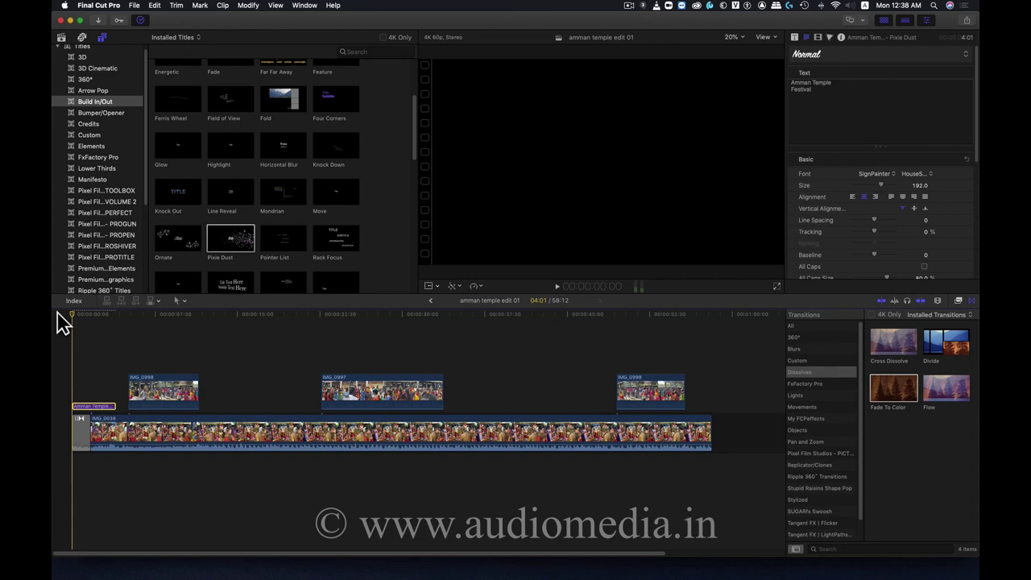
pyautogui.press('space')
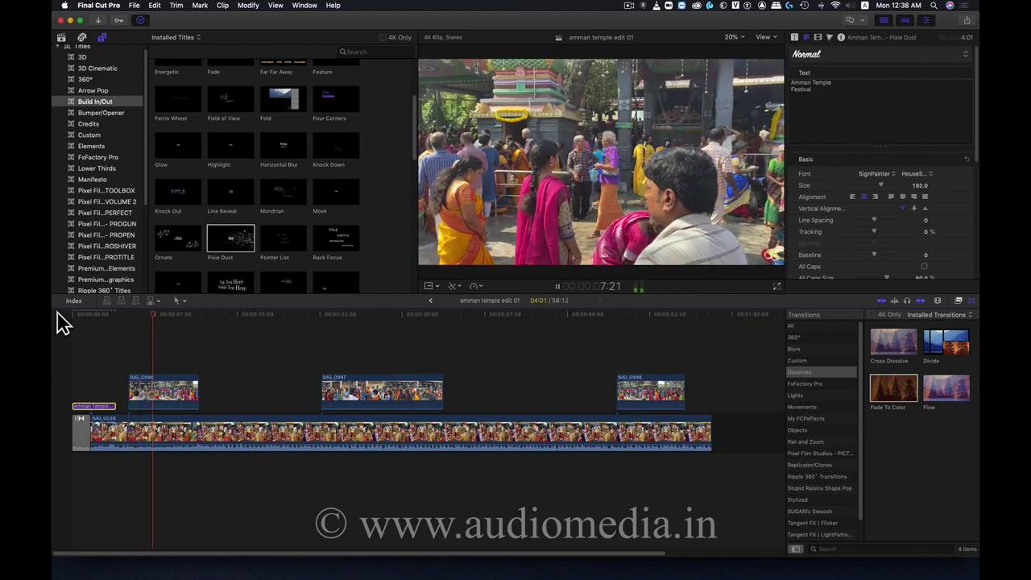
pyautogui.press('space')
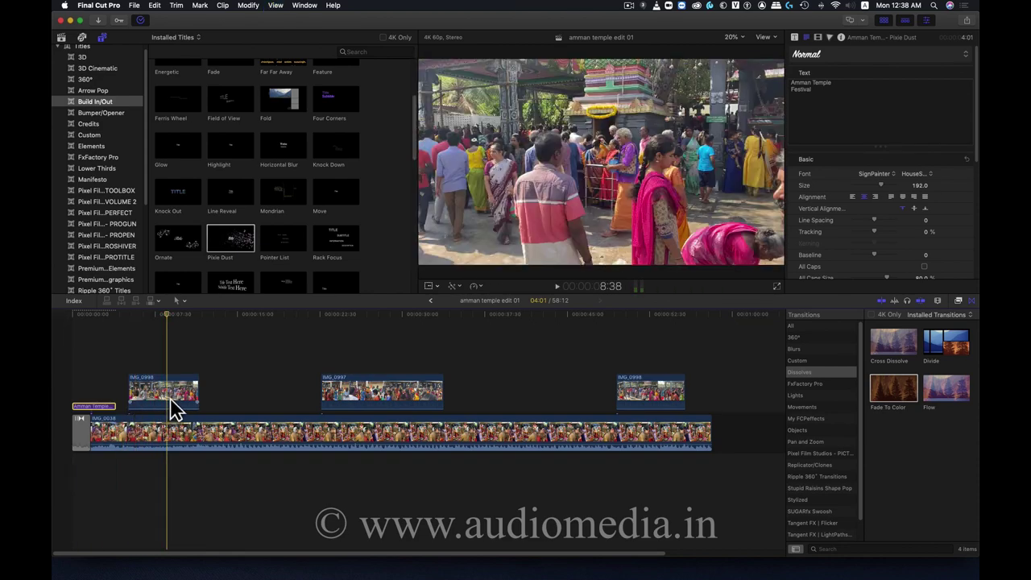
# - Slide the first IMG_0998 B-roll clip slightly later in the timeline
pyautogui.click(177, 406)
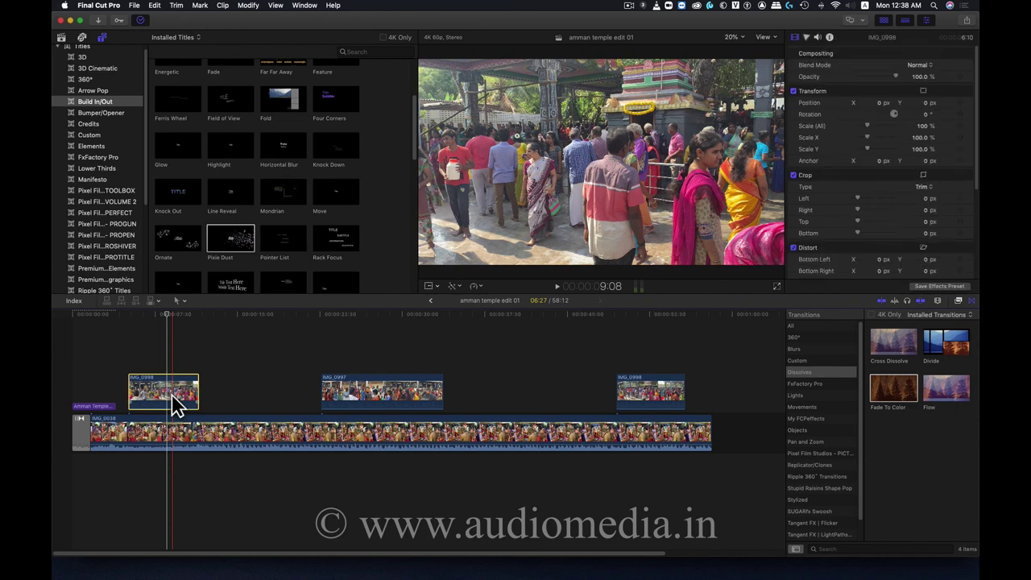
pyautogui.moveTo(177, 407); pyautogui.dragTo(194, 405)
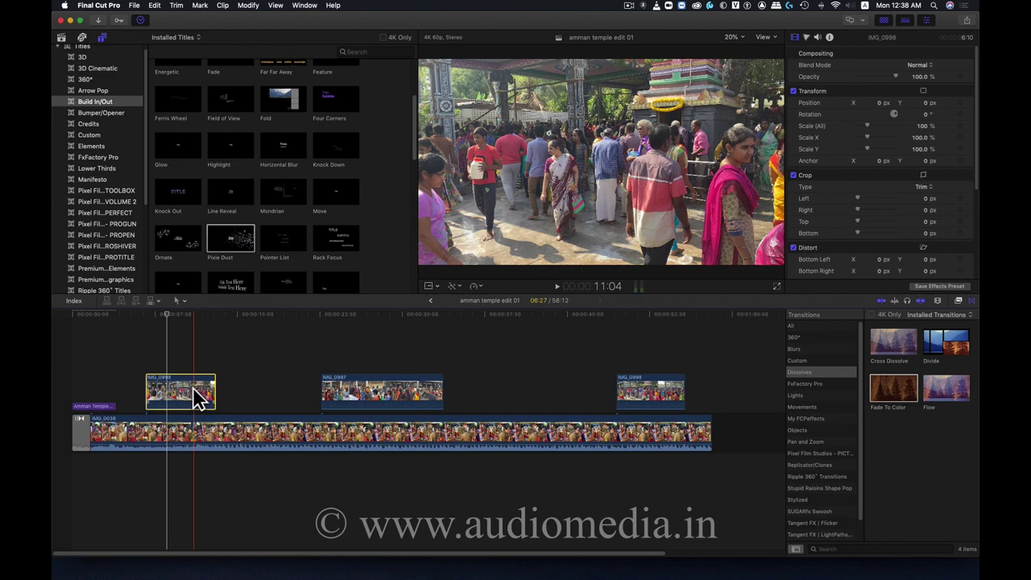
pyautogui.click(805, 397)
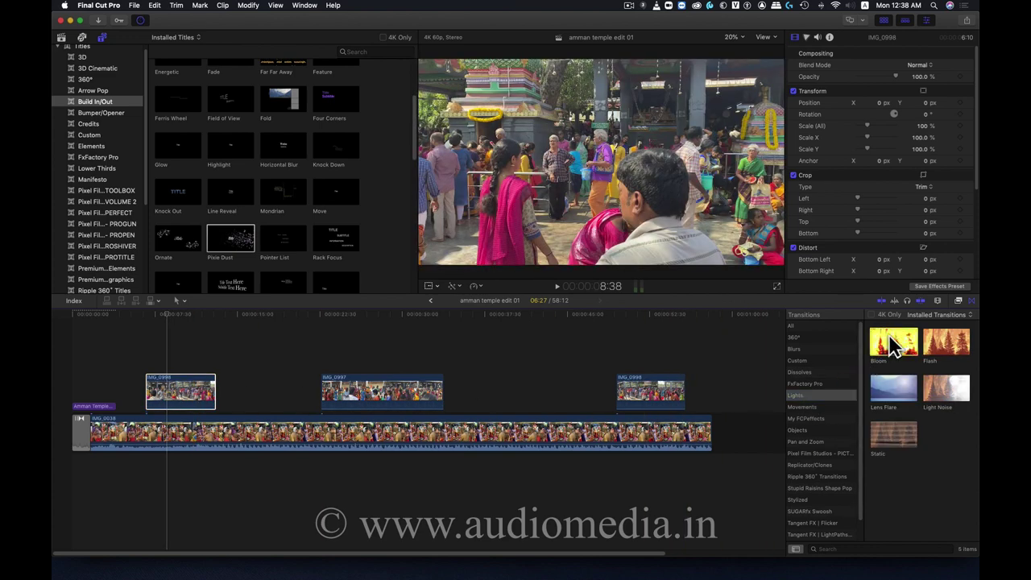
# - Add a Bloom transition to the first IMG_0998 B-roll clip and play the project from the start
pyautogui.moveTo(892, 344)
pyautogui.mouseDown()
pyautogui.moveTo(182, 380)
pyautogui.moveTo(183, 390)
pyautogui.mouseUp()
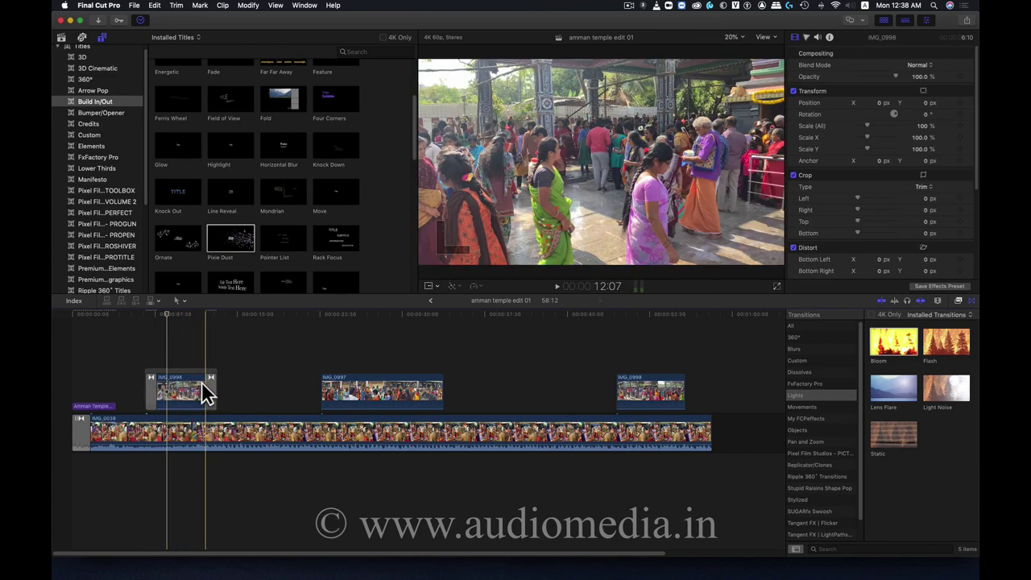
pyautogui.moveTo(113, 316); pyautogui.dragTo(64, 313)
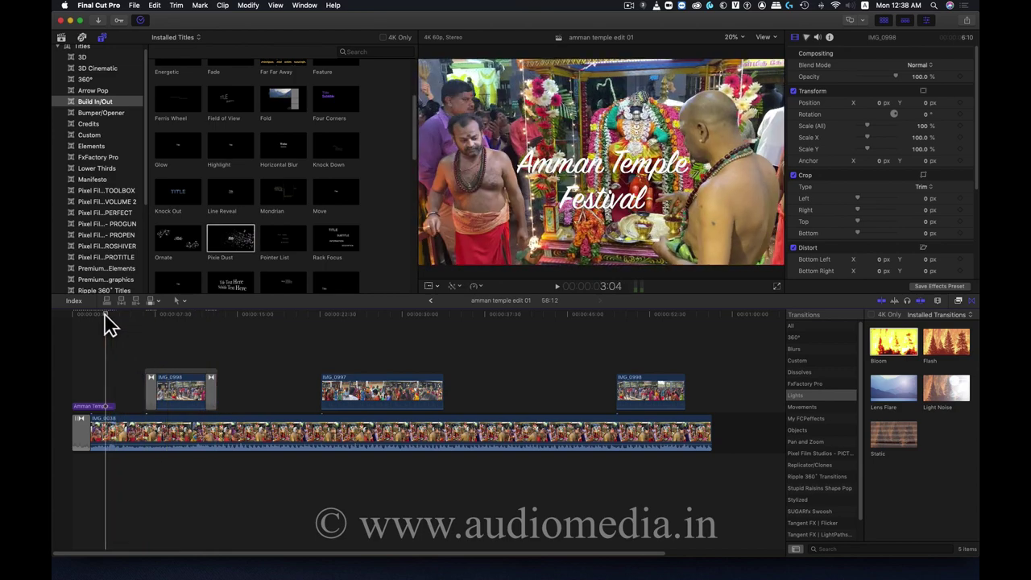
pyautogui.press('space')
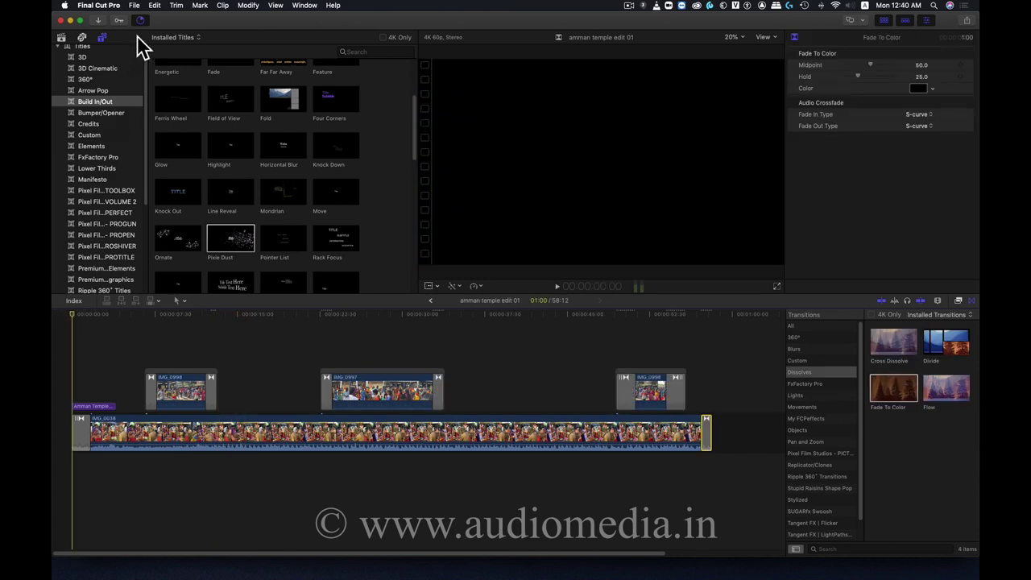
pyautogui.click(135, 5)
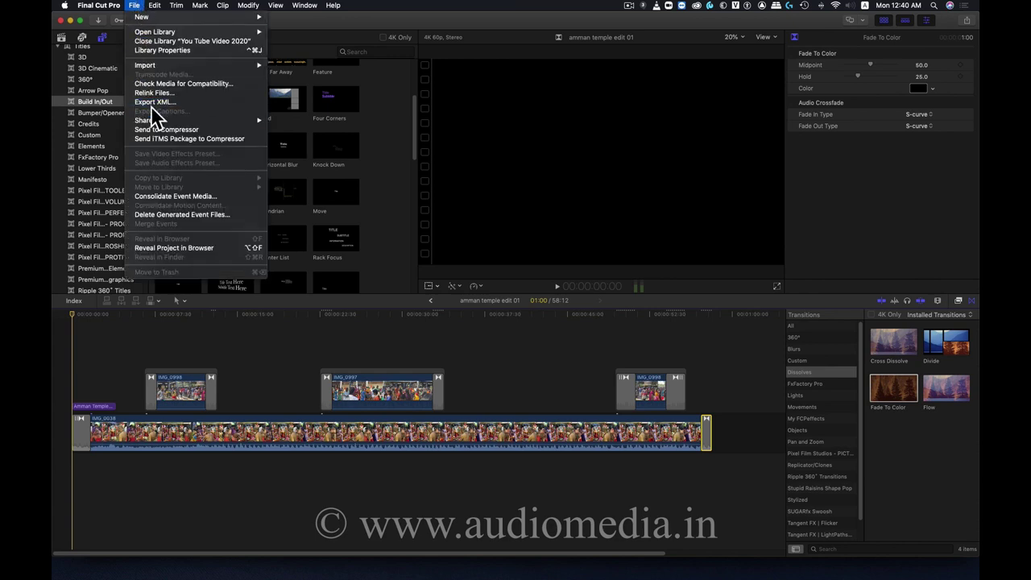
pyautogui.moveTo(153, 119)
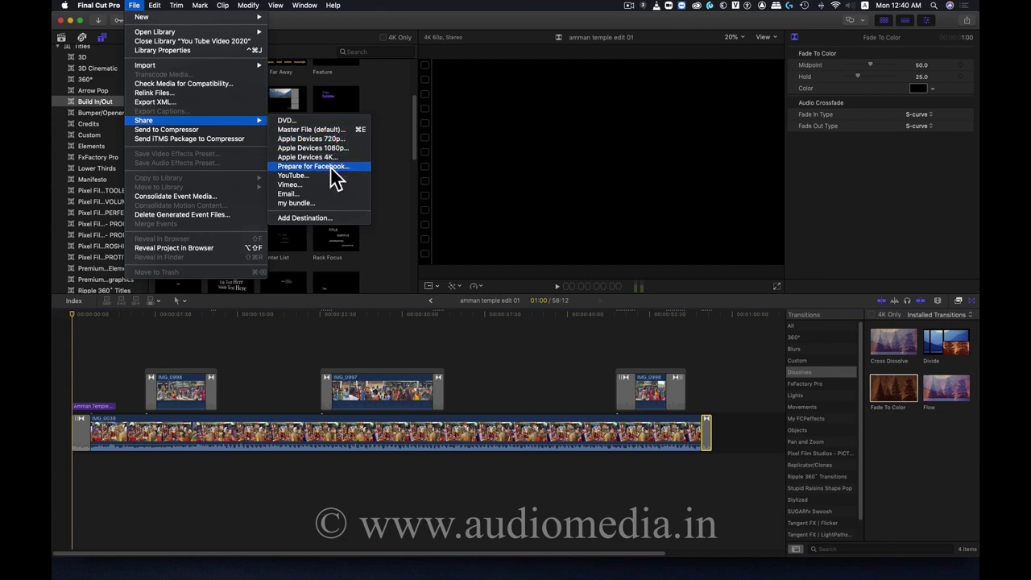
pyautogui.click(329, 174)
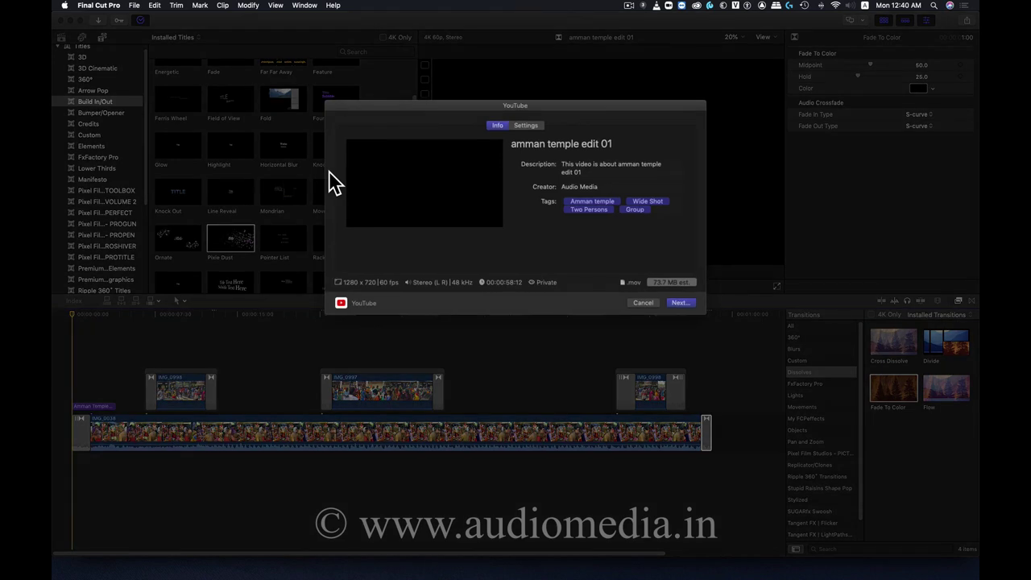
pyautogui.click(526, 125)
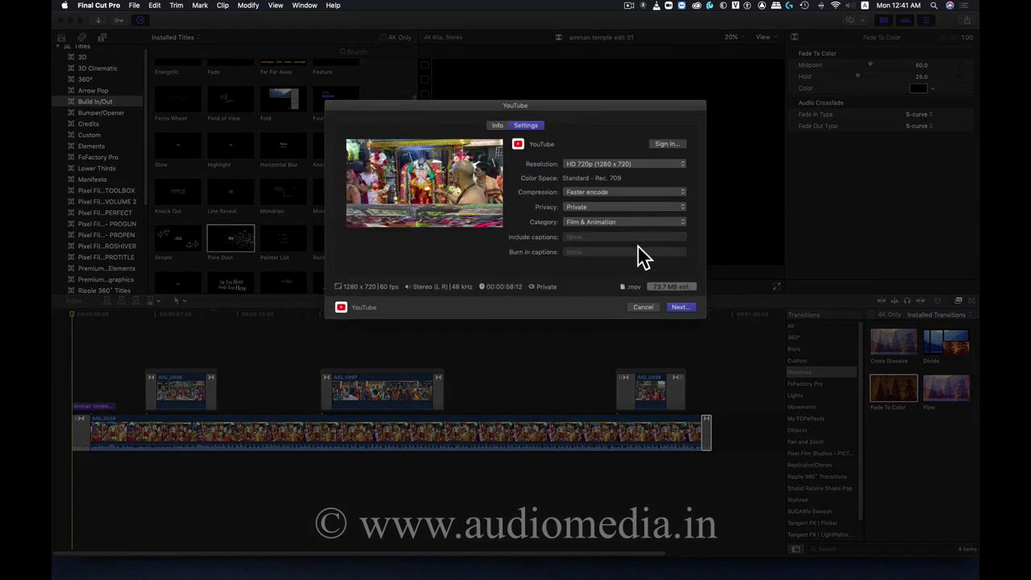
pyautogui.click(676, 307)
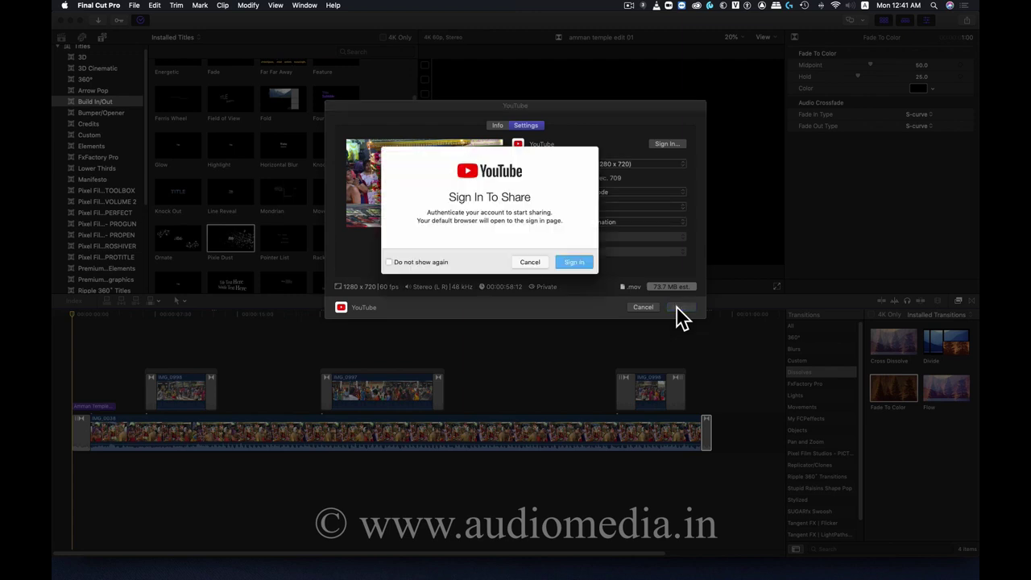
pyautogui.click(534, 261)
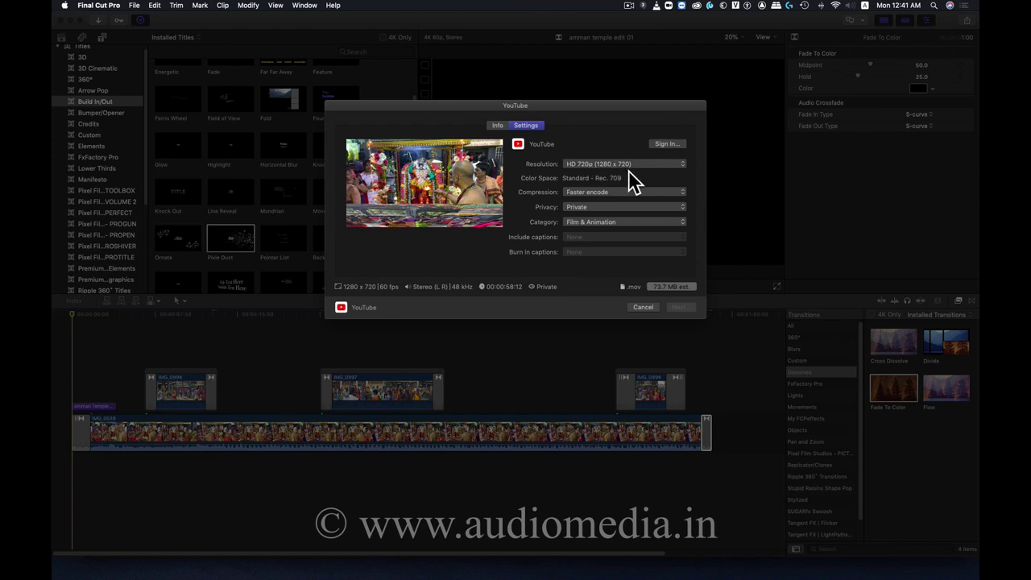
pyautogui.click(640, 307)
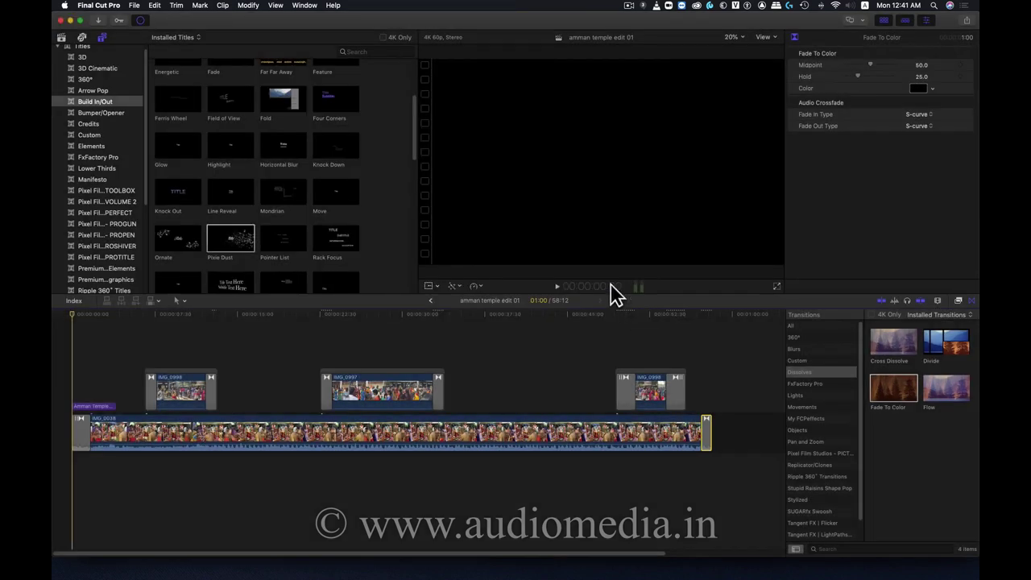
# - Share the project as an Apple Devices 720p file, reviewing its settings, saved to the Desktop
pyautogui.click(134, 5)
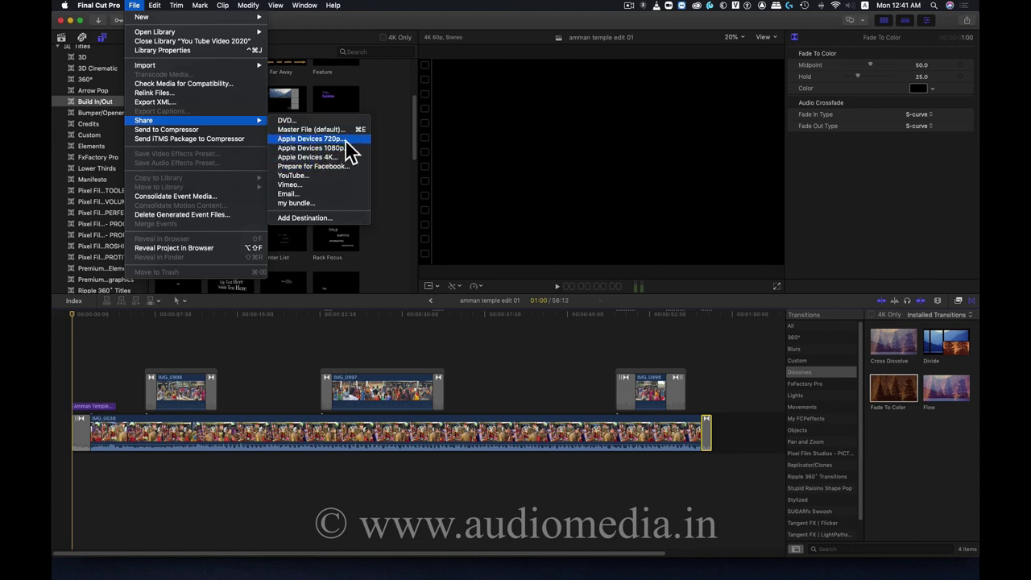
pyautogui.click(347, 140)
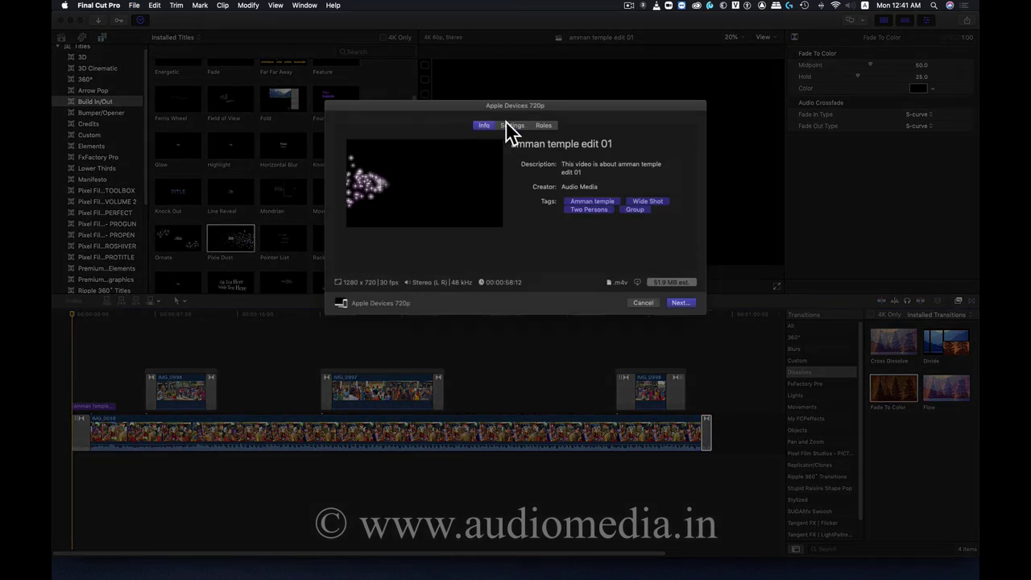
pyautogui.click(507, 127)
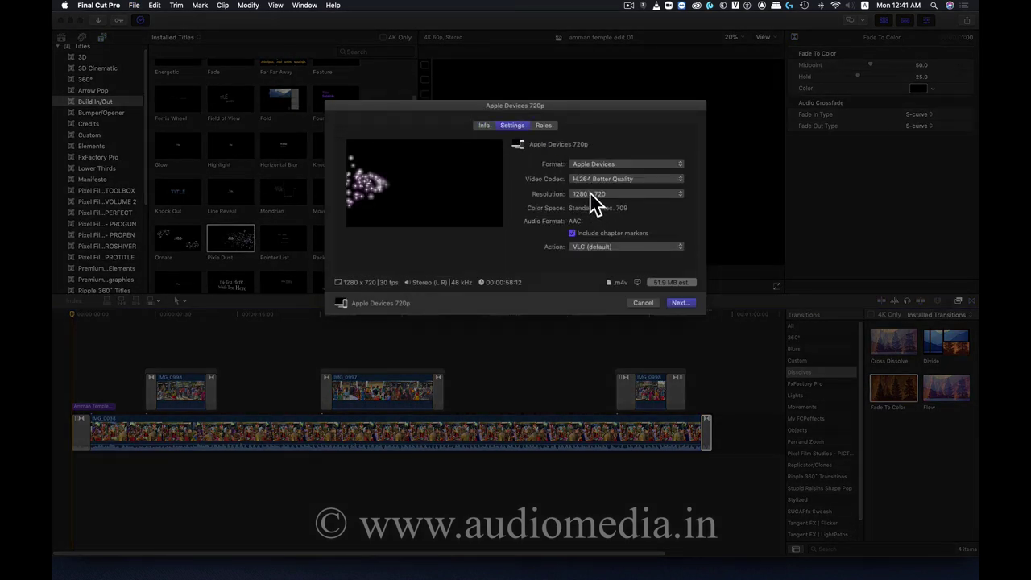
pyautogui.click(683, 302)
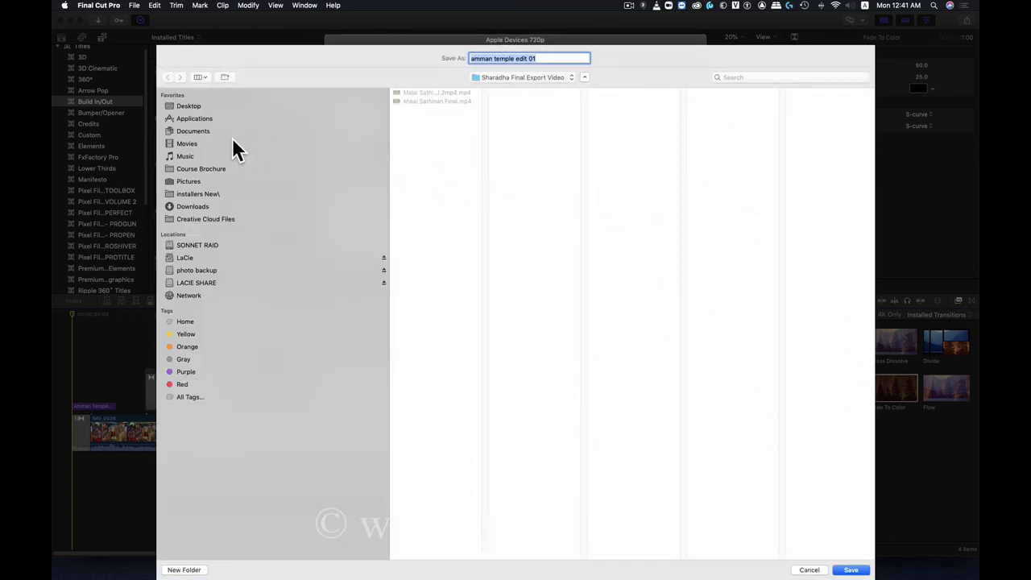
pyautogui.click(190, 105)
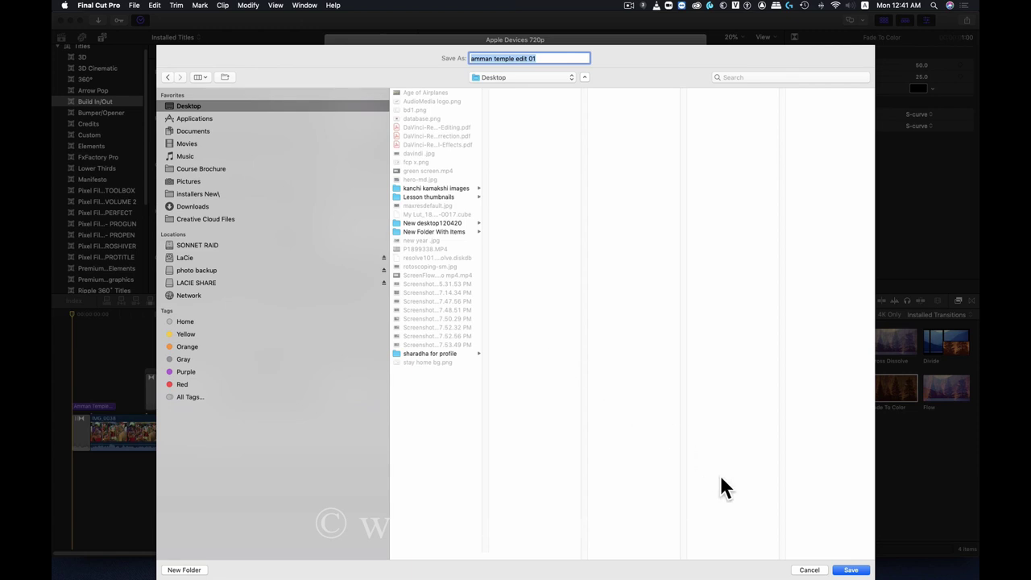
pyautogui.click(852, 570)
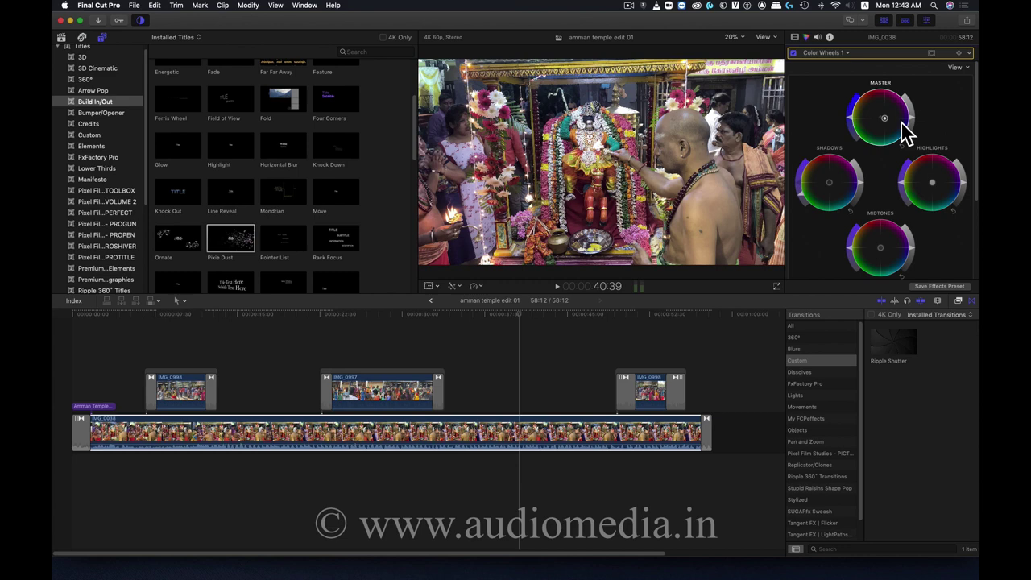
# - Select the IMG_0038 clip, then switch to Safari
pyautogui.click(580, 435)
pyautogui.moveTo(439, 573)
pyautogui.click(270, 570)
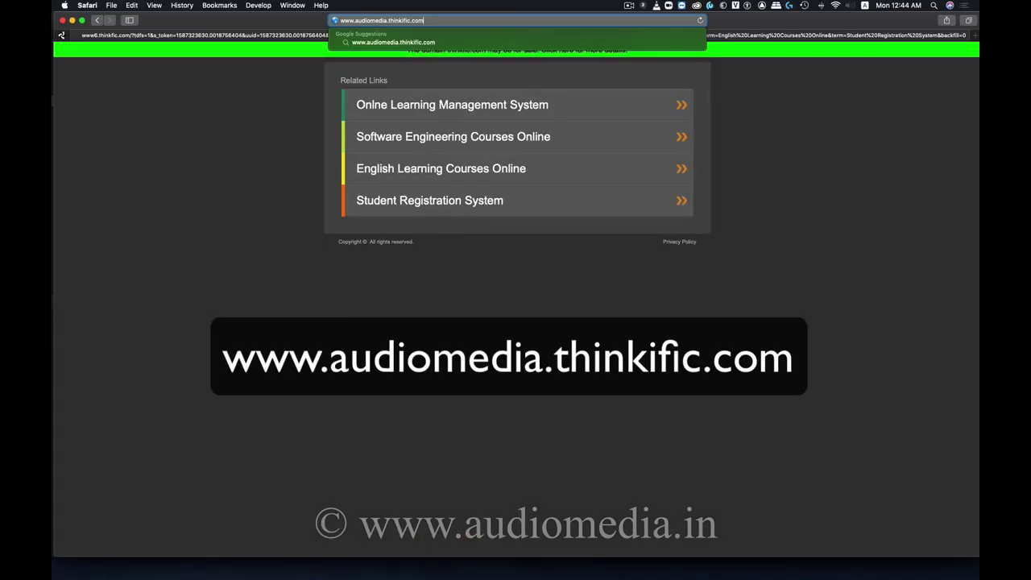
# - Load audiomedia.thinkific.com and focus the email signup field
pyautogui.press('Return')
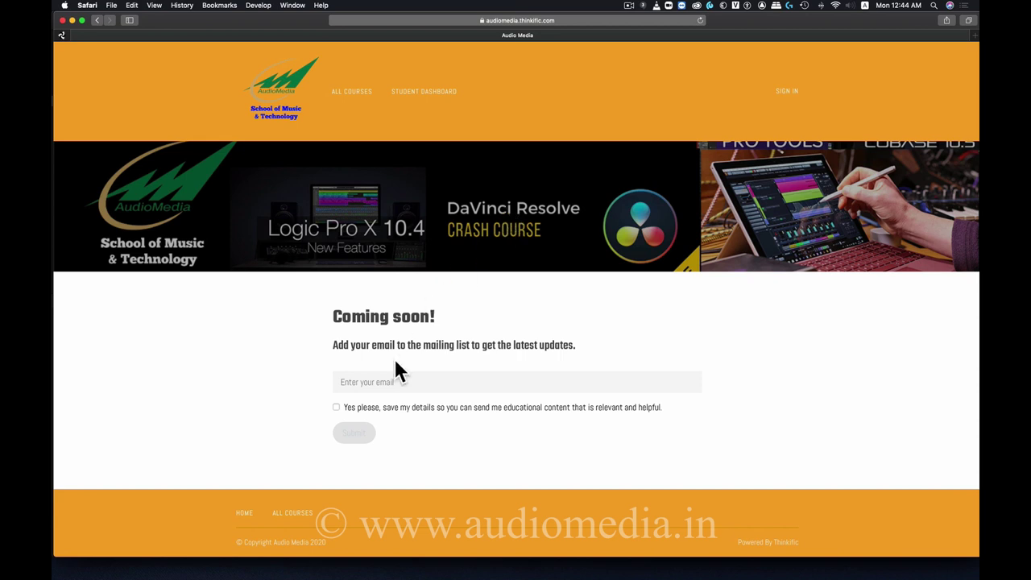
pyautogui.click(371, 382)
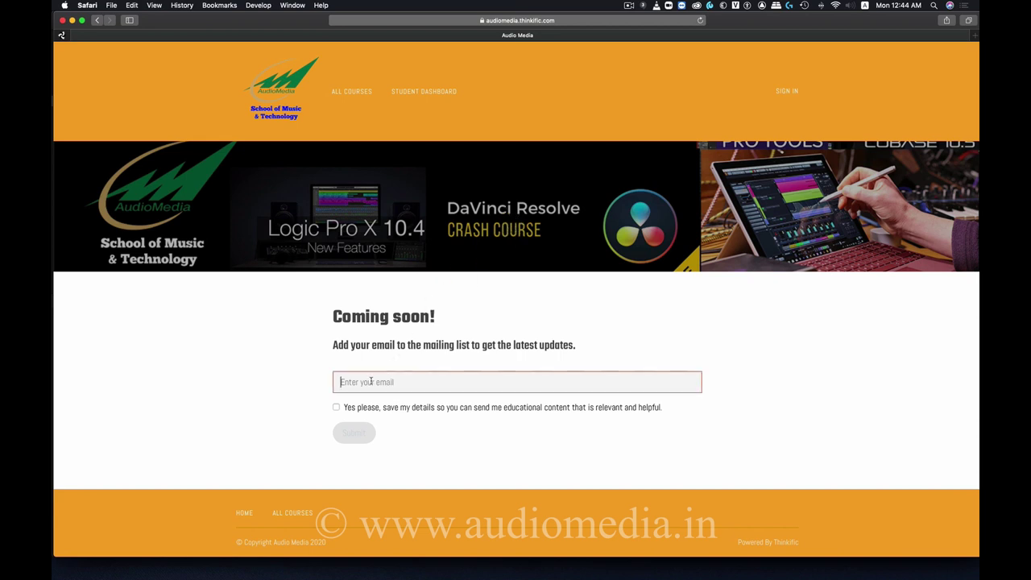
pyautogui.press('super+Tab')
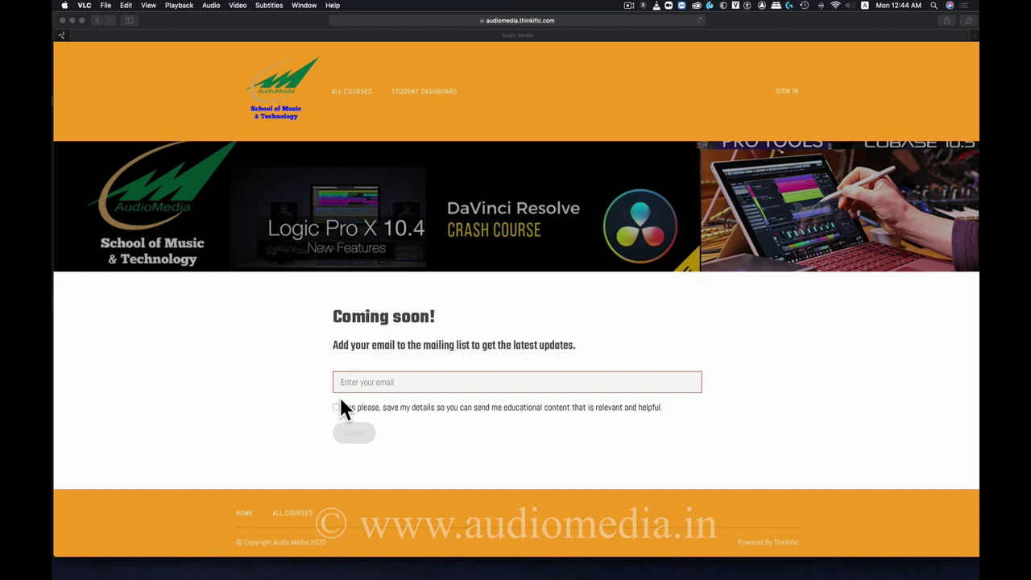
pyautogui.press('space')
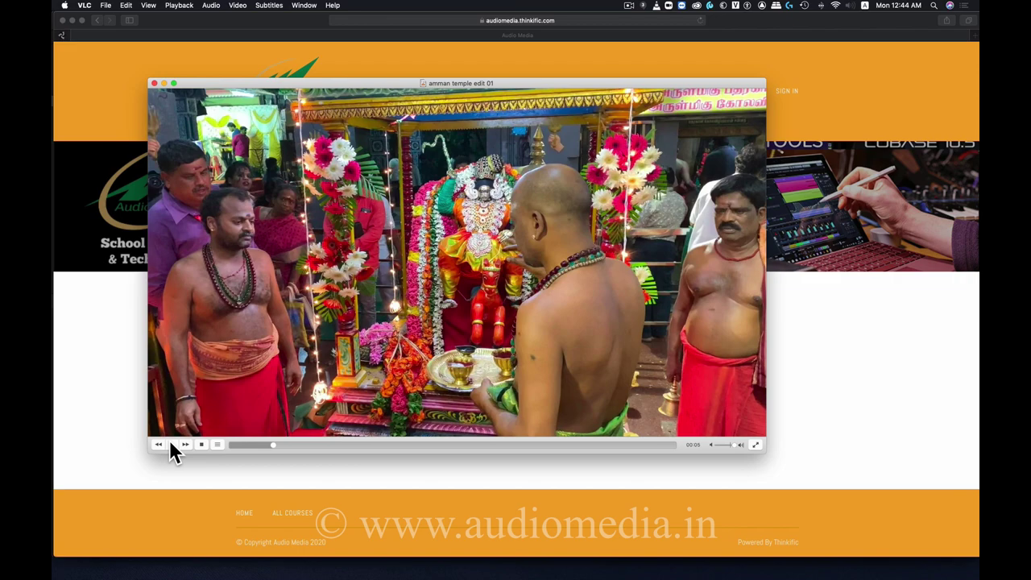
pyautogui.moveTo(293, 444); pyautogui.dragTo(469, 463)
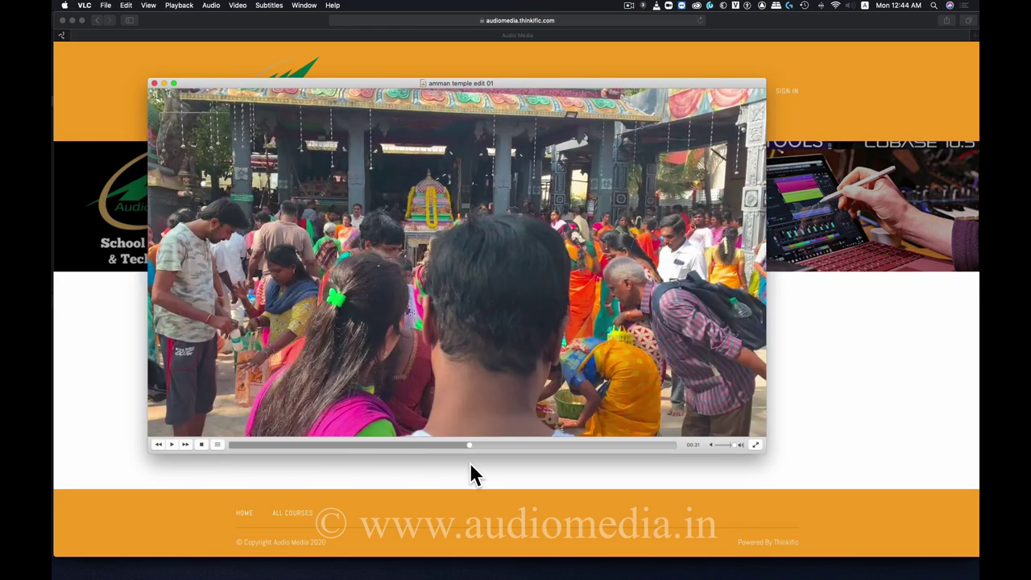
pyautogui.click(154, 84)
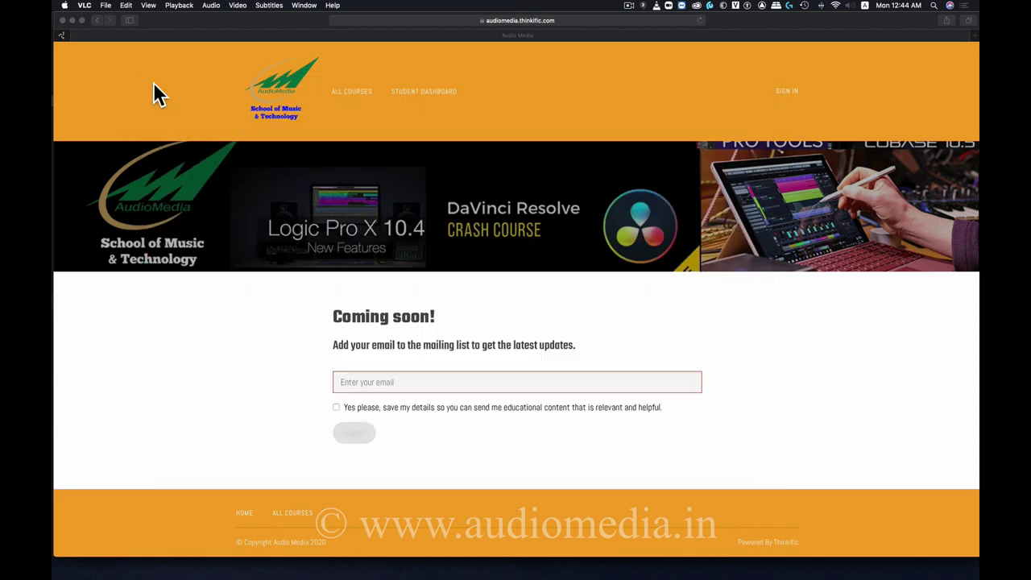
pyautogui.click(352, 383)
# - Tick the 'Yes please, save my details' consent checkbox on the signup form
pyautogui.click(335, 408)
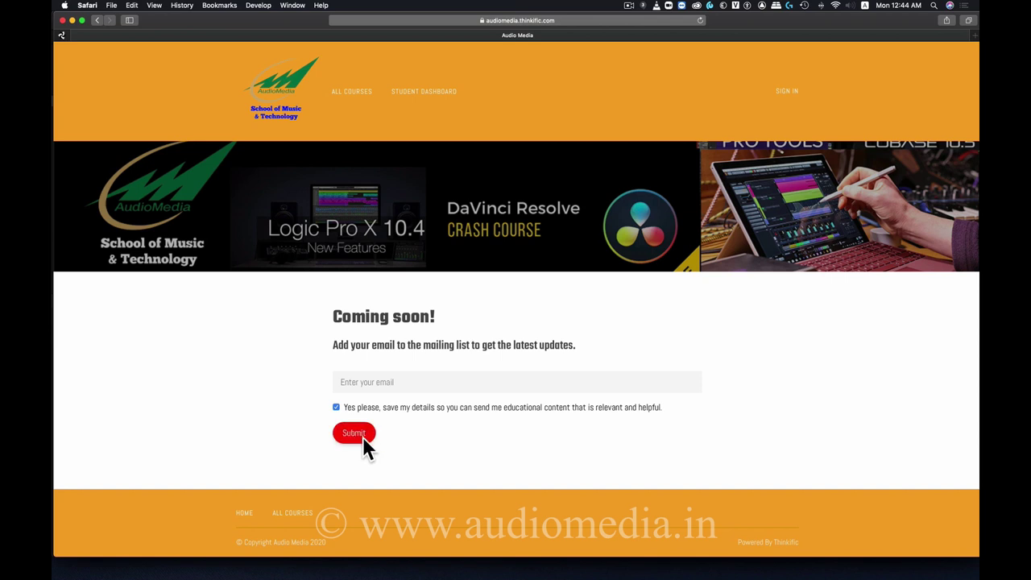